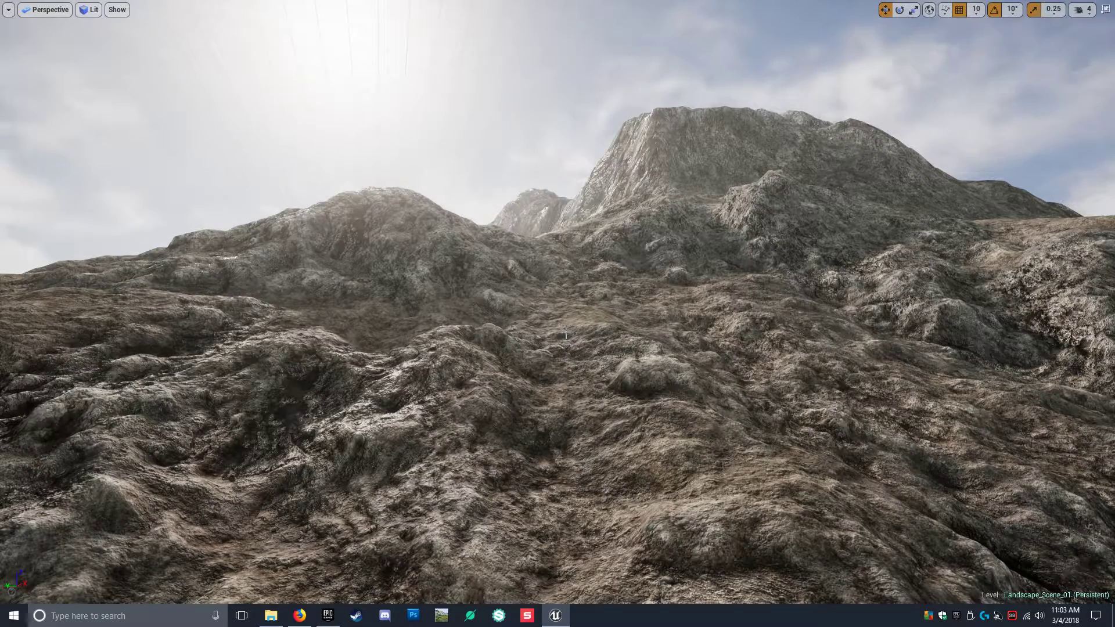
# Return the level viewport from immersive view to the full editor layout and open the Landscape_Master material
pyautogui.moveTo(566, 335); pyautogui.dragTo(561, 340, button='right')
pyautogui.press('d')
pyautogui.press('F11')
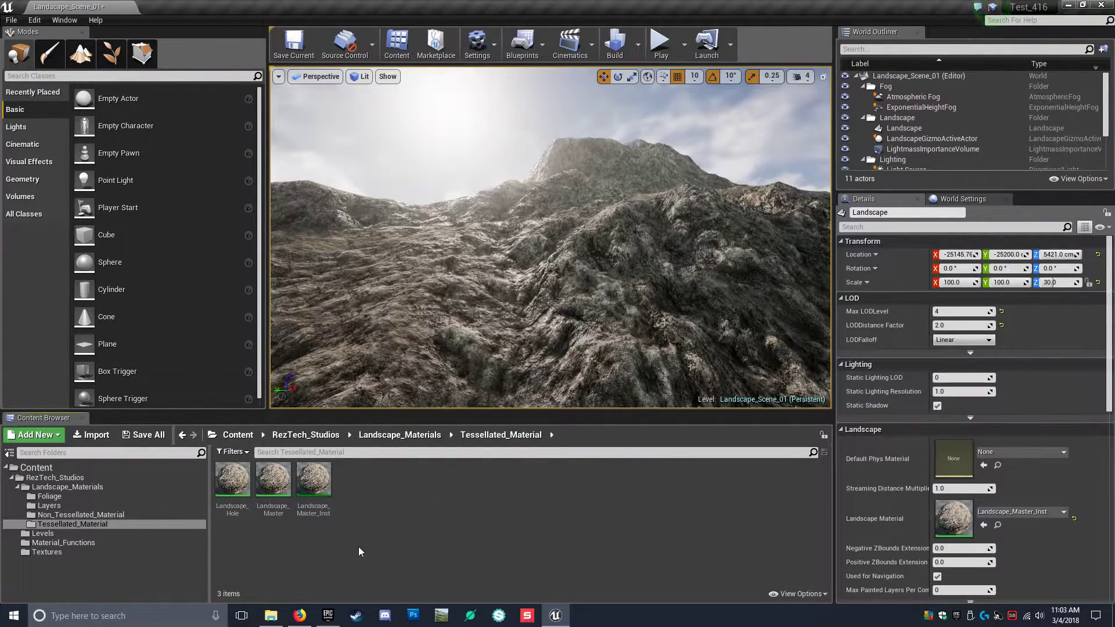
pyautogui.doubleClick(270, 480)
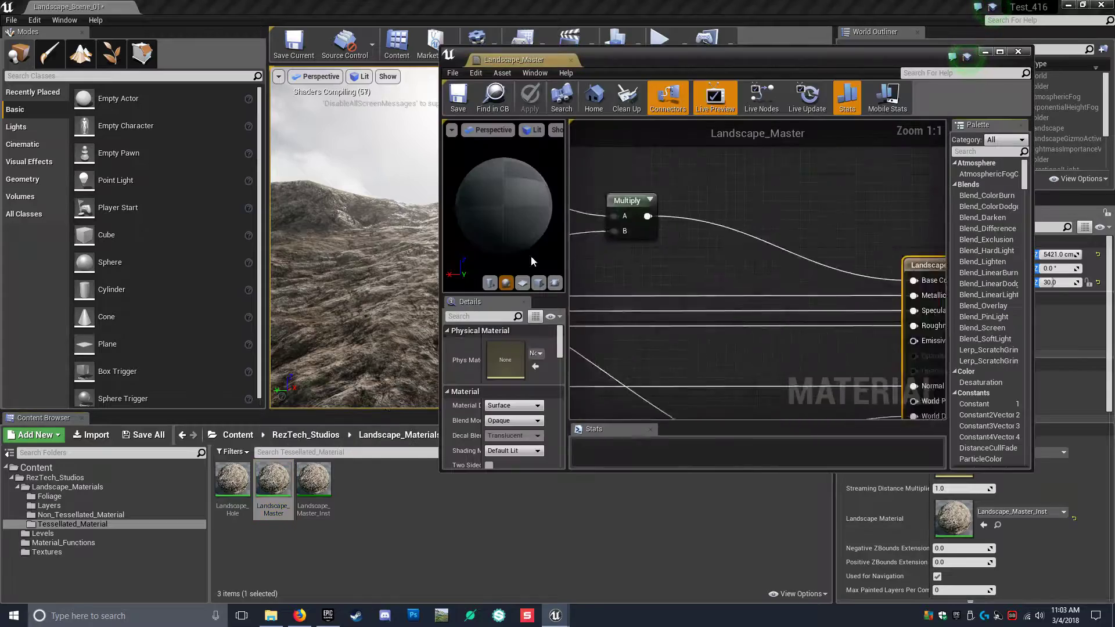
# Examine the Landscape_Master node graph, from the ground layer groups to the layer blends, foliage, displacement and tessellation groups
pyautogui.scroll(-7, 580, 232)
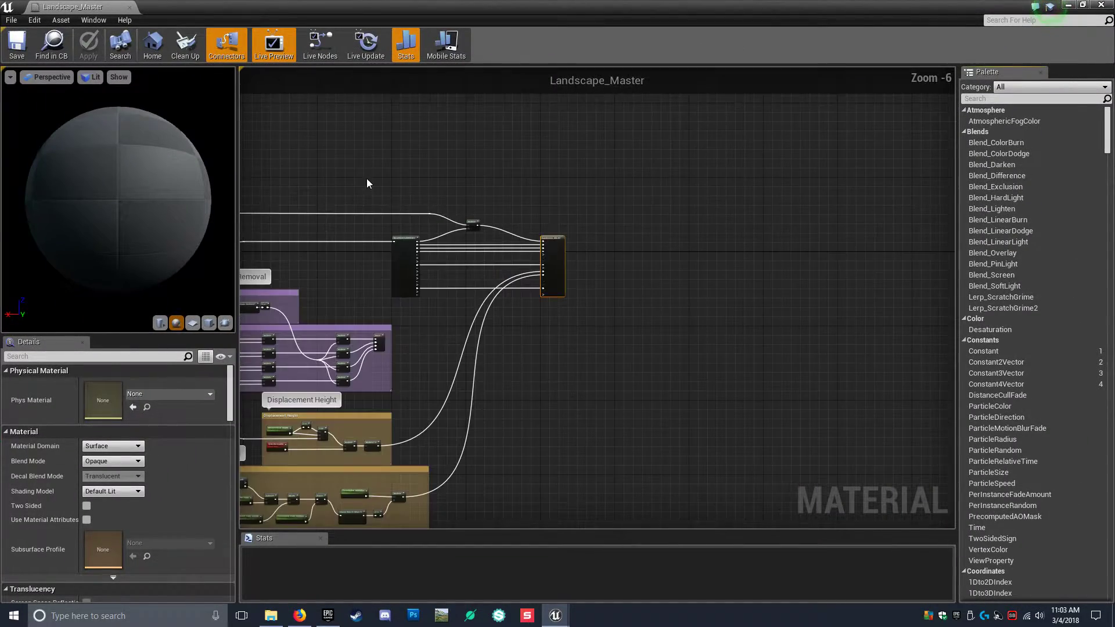
pyautogui.scroll(-1, 465, 279)
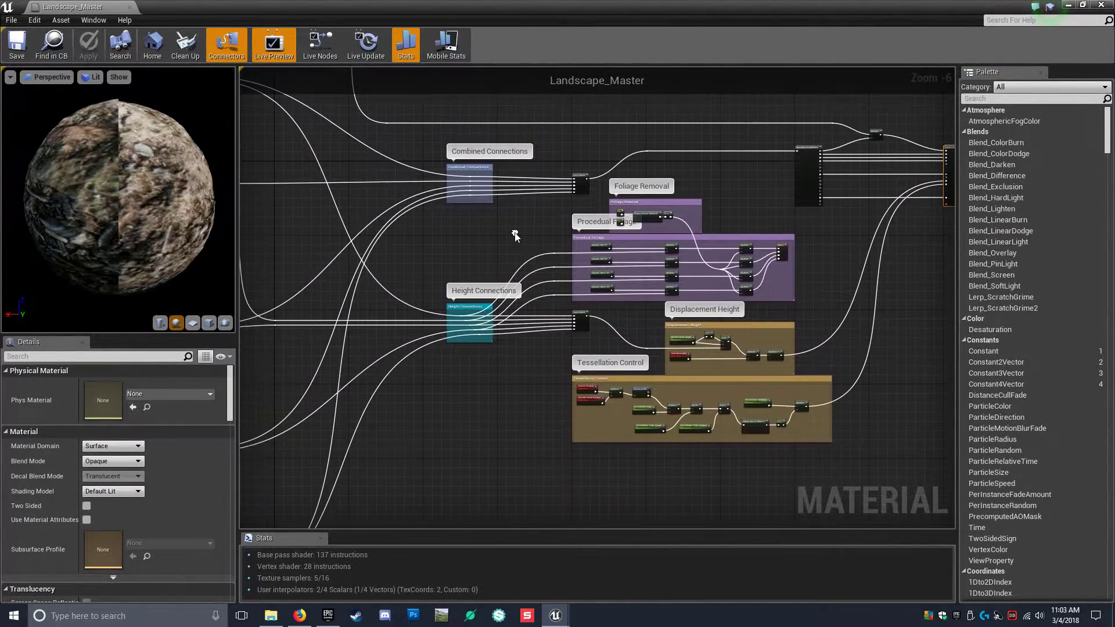
pyautogui.scroll(-1, 435, 258)
pyautogui.moveTo(434, 257); pyautogui.dragTo(636, 259, button='right')
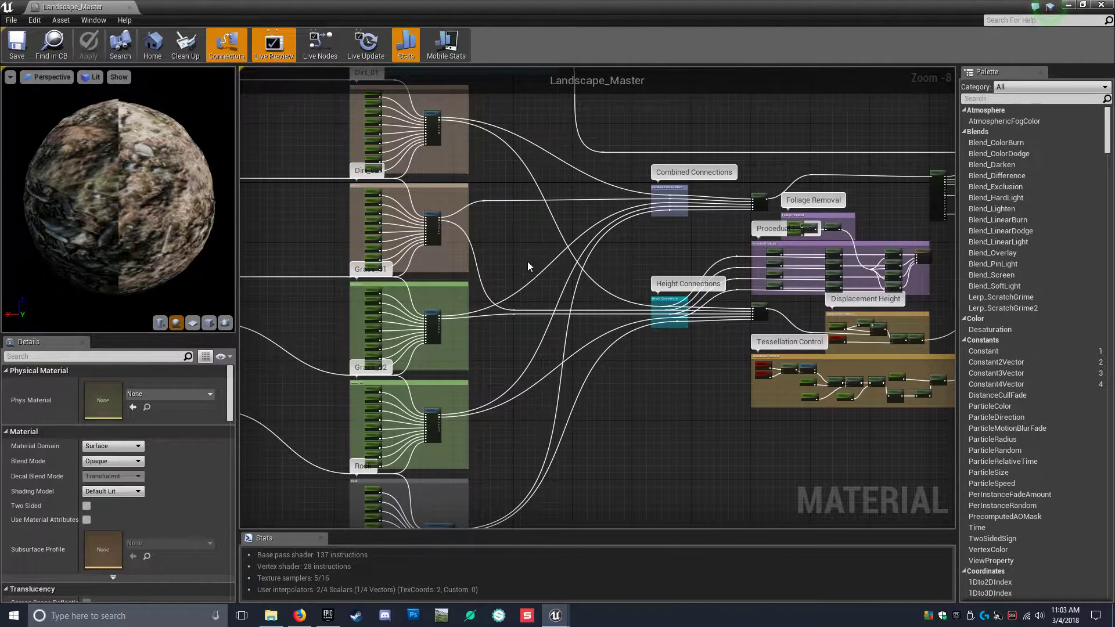
pyautogui.moveTo(700, 389); pyautogui.dragTo(557, 416, button='right')
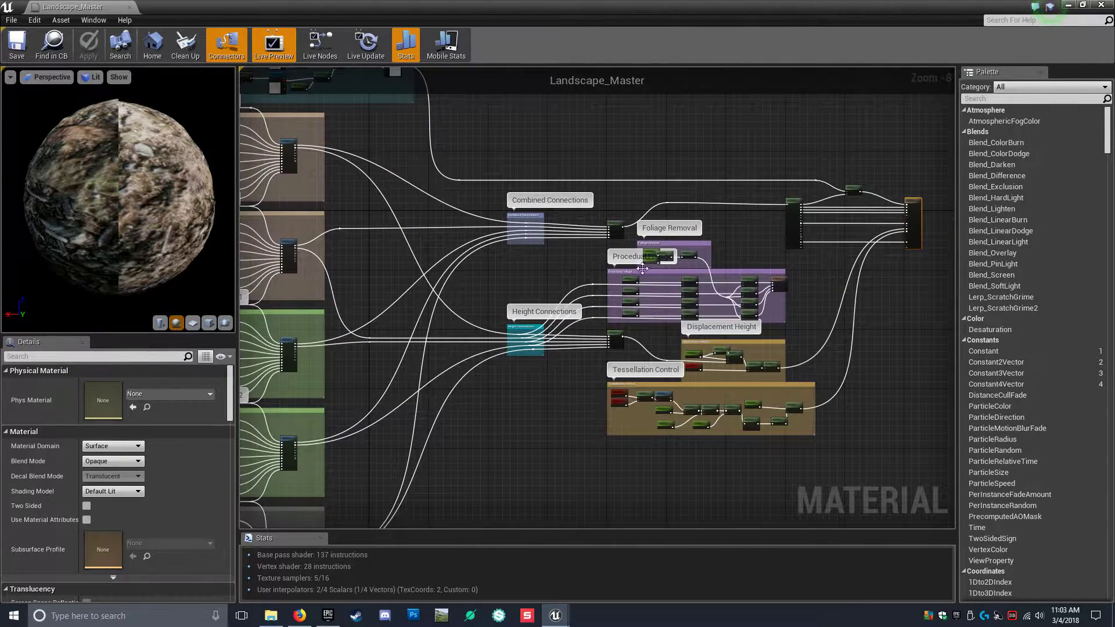
pyautogui.scroll(2, 616, 247)
pyautogui.scroll(3, 615, 246)
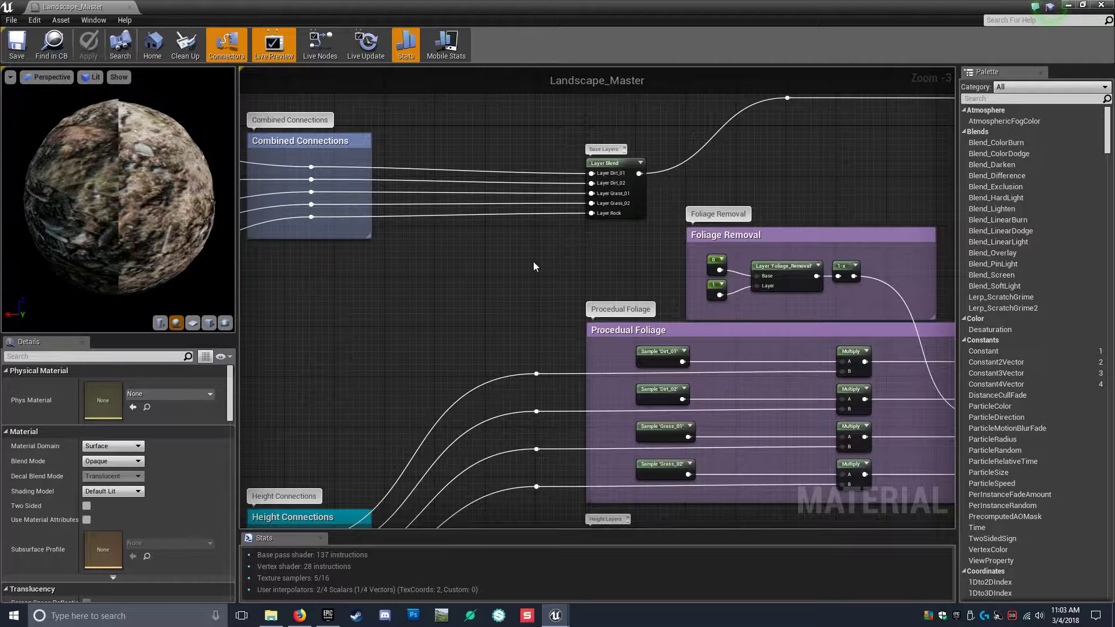
pyautogui.moveTo(533, 261); pyautogui.dragTo(520, 224, button='right')
pyautogui.scroll(-1, 494, 213)
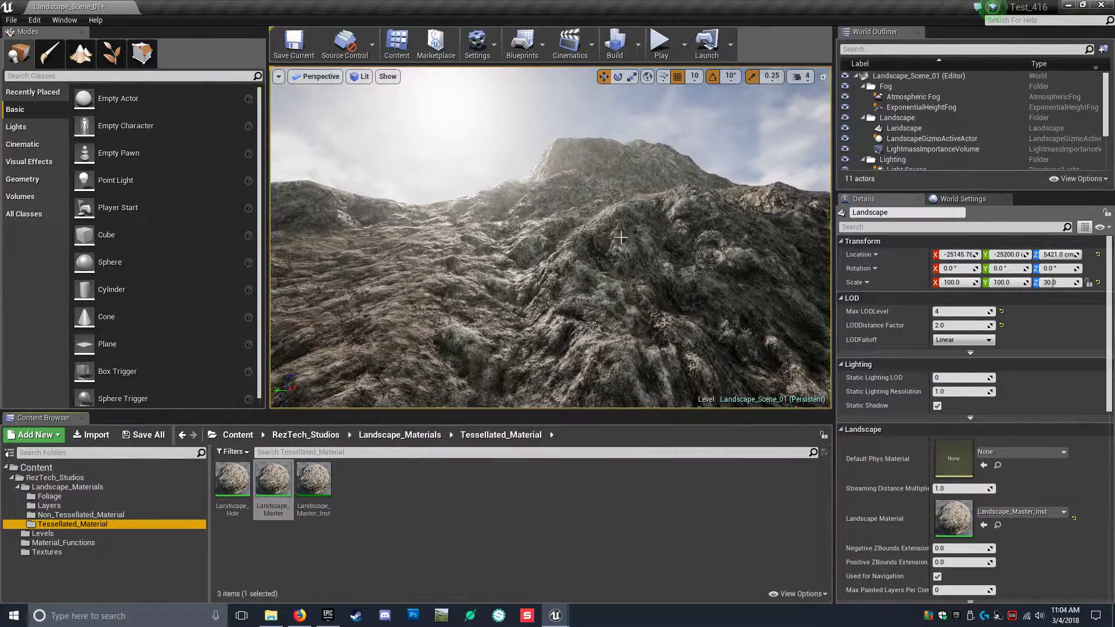
# Inspect the landscape terrain in the immersive level viewport, flying across the hills
pyautogui.moveTo(585, 254); pyautogui.dragTo(229, 357, button='right')
pyautogui.press('F11')
pyautogui.press('w')
pyautogui.press('s')
pyautogui.press('w')
pyautogui.moveTo(620, 237); pyautogui.dragTo(620, 236, button='right')
pyautogui.press('F11')
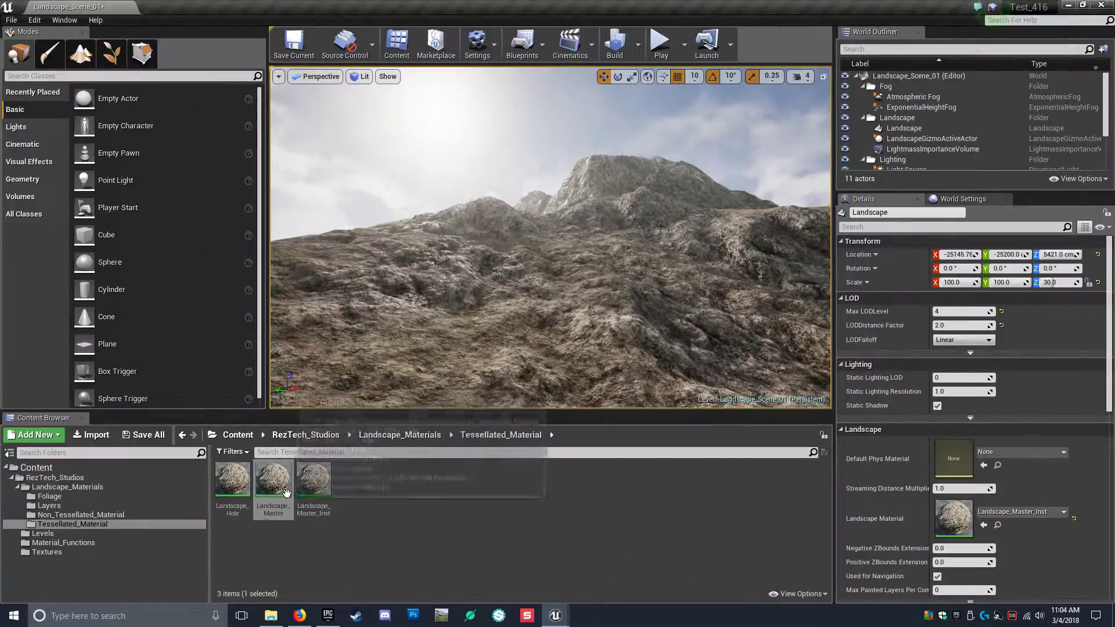
# Reopen the Landscape_Master material and examine its Foliage Removal and Procedural Foliage node groups up to the Grass output
pyautogui.doubleClick(281, 488)
pyautogui.moveTo(507, 239); pyautogui.dragTo(276, 252, button='right')
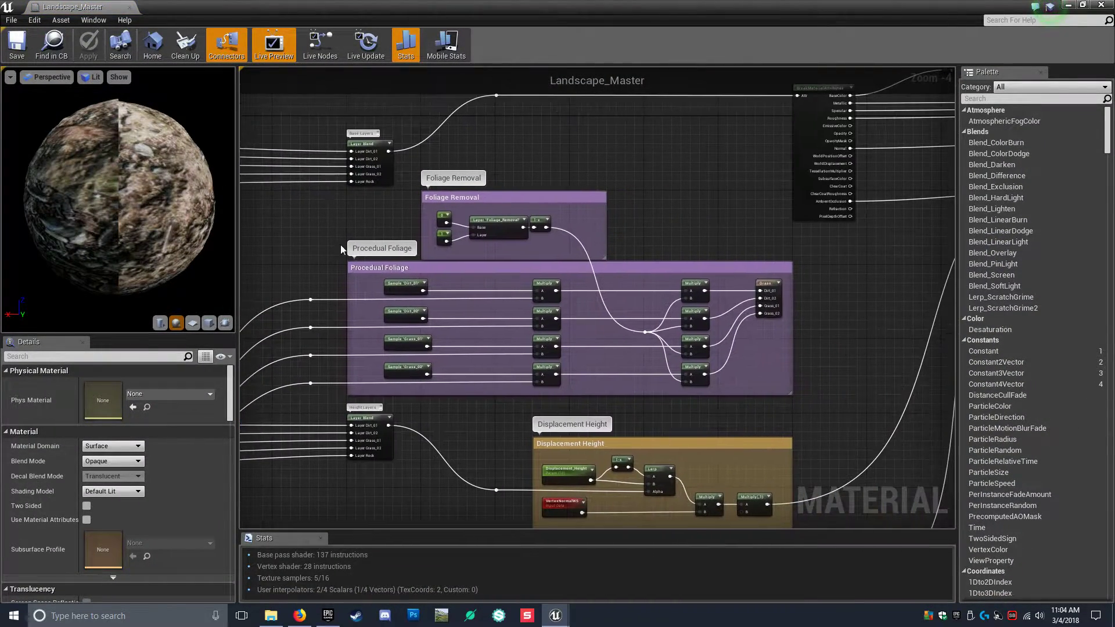
pyautogui.scroll(1, 727, 322)
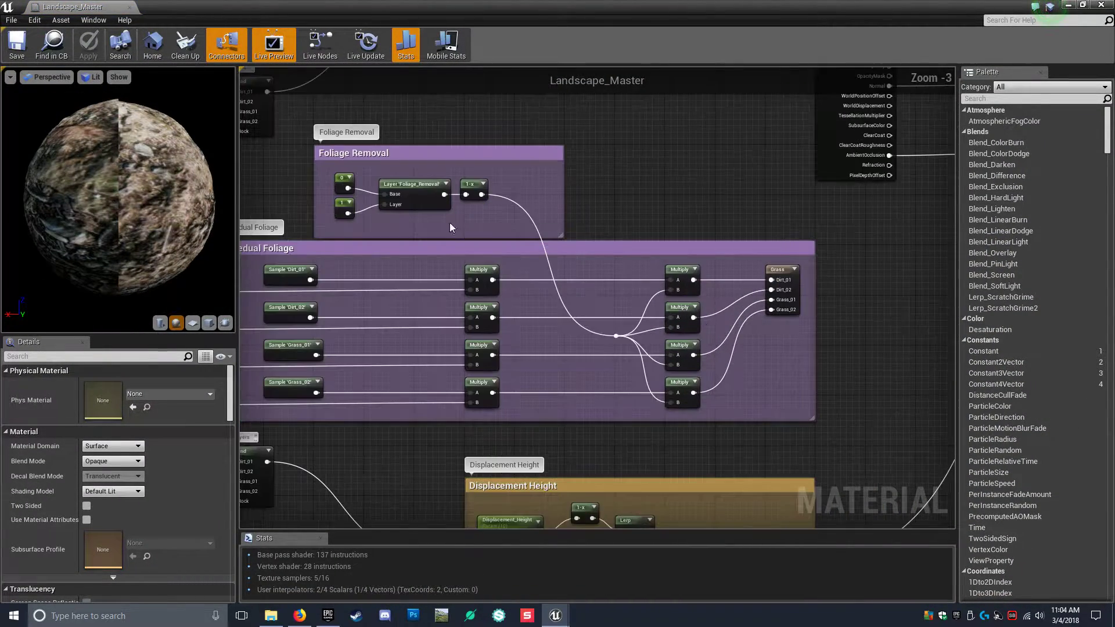
pyautogui.moveTo(786, 339); pyautogui.dragTo(719, 349, button='right')
pyautogui.scroll(3, 720, 349)
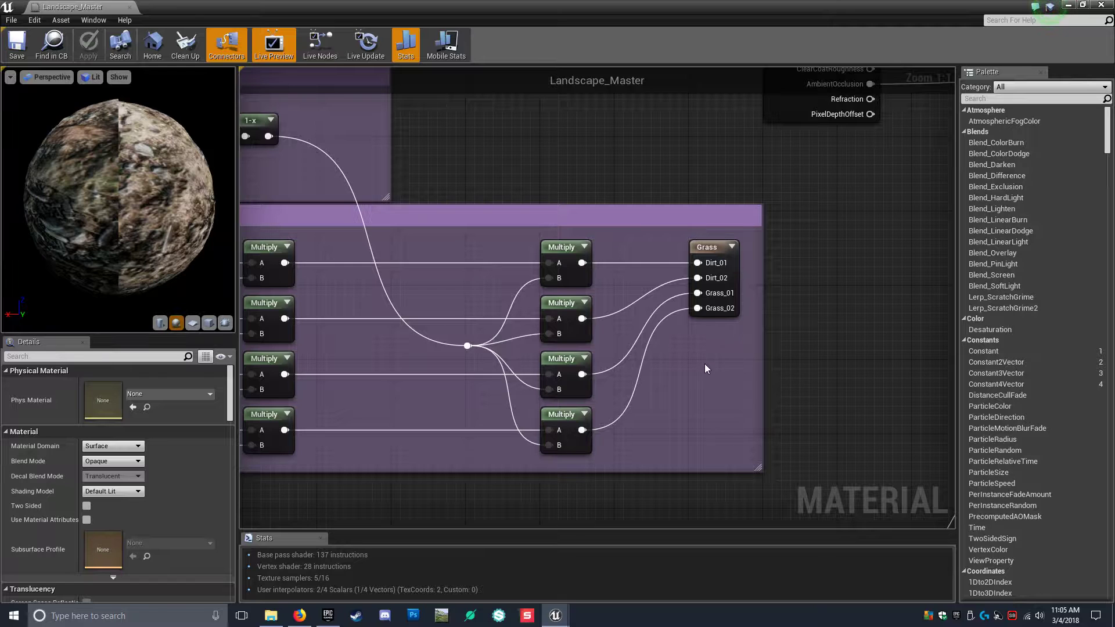
pyautogui.moveTo(705, 363); pyautogui.dragTo(747, 360, button='right')
pyautogui.moveTo(396, 268); pyautogui.dragTo(521, 256, button='right')
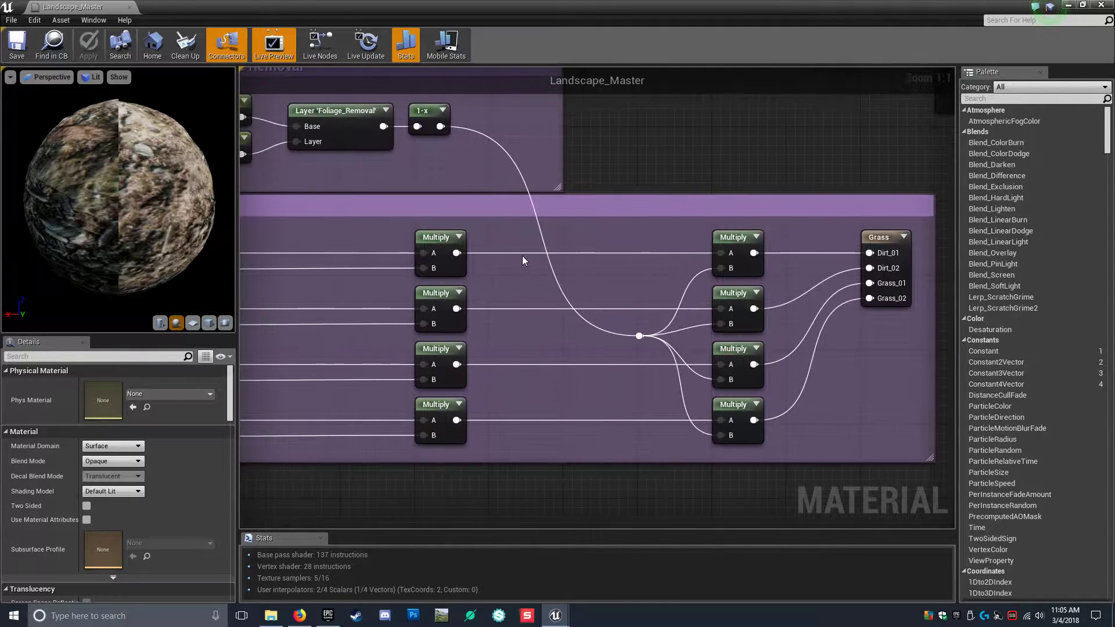
pyautogui.scroll(-2, 521, 255)
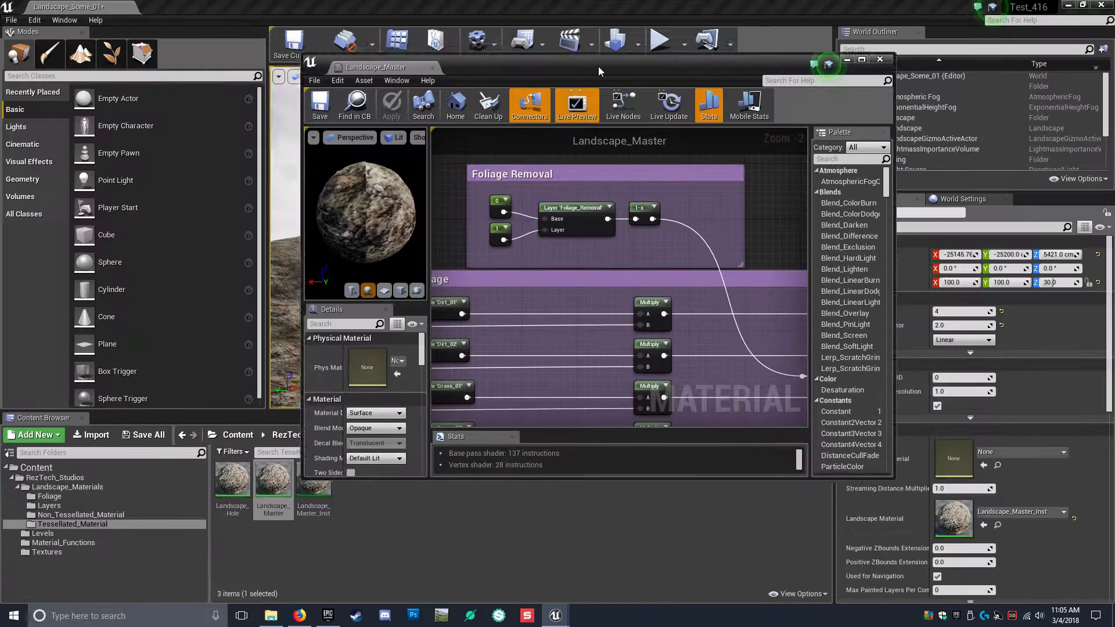
# Shrink the material editor window and open the Dirt_01 landscape grass type from the Foliage folder
pyautogui.doubleClick(381, 7)
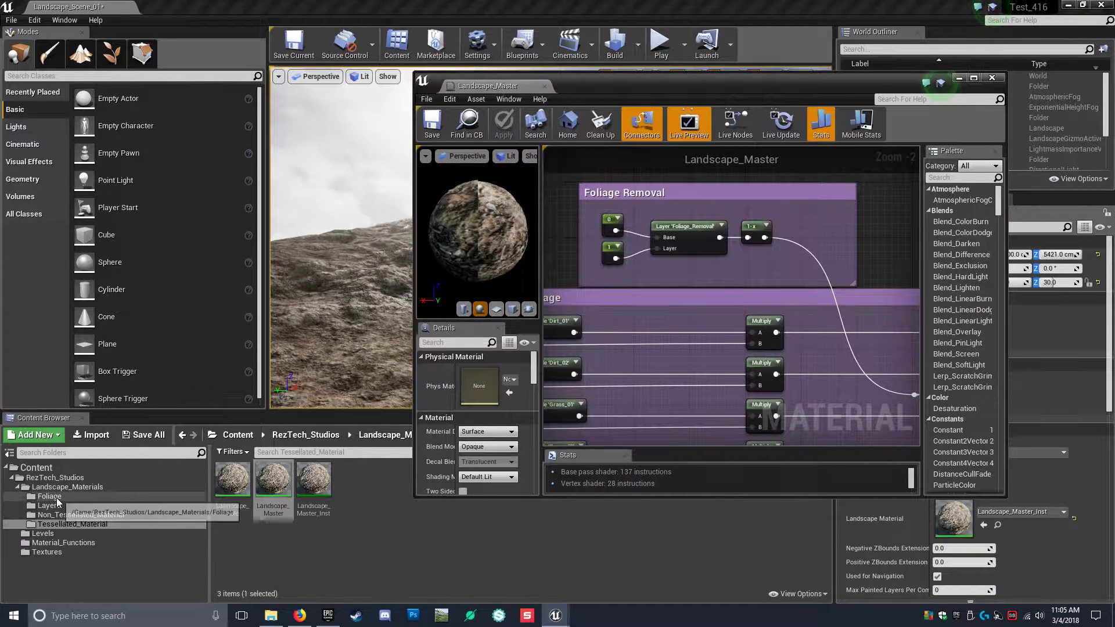
pyautogui.click(133, 496)
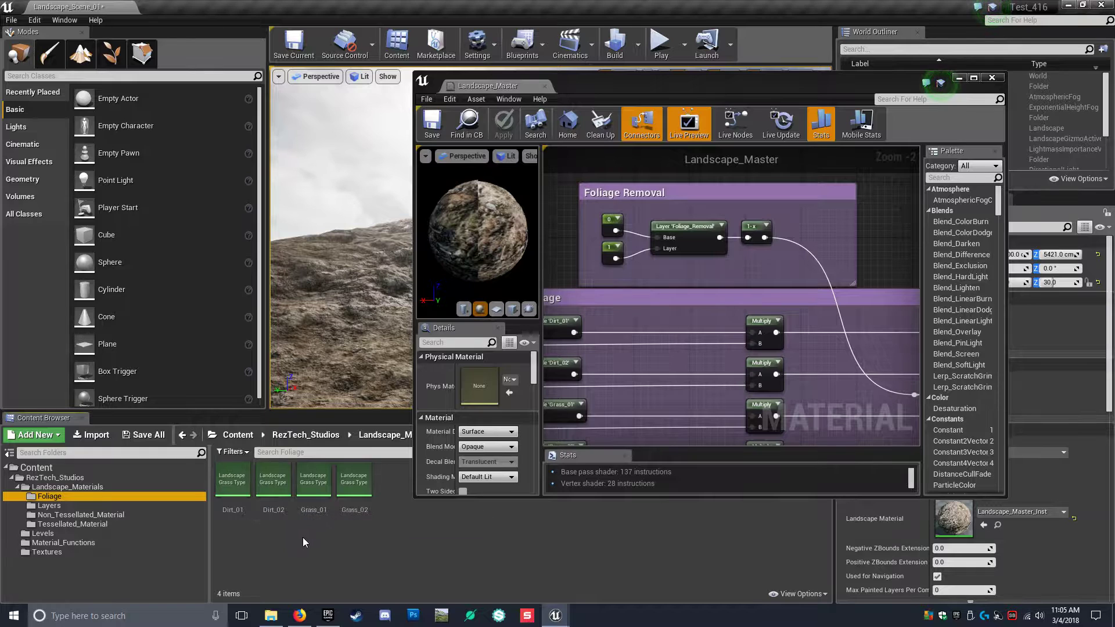
pyautogui.click(231, 482)
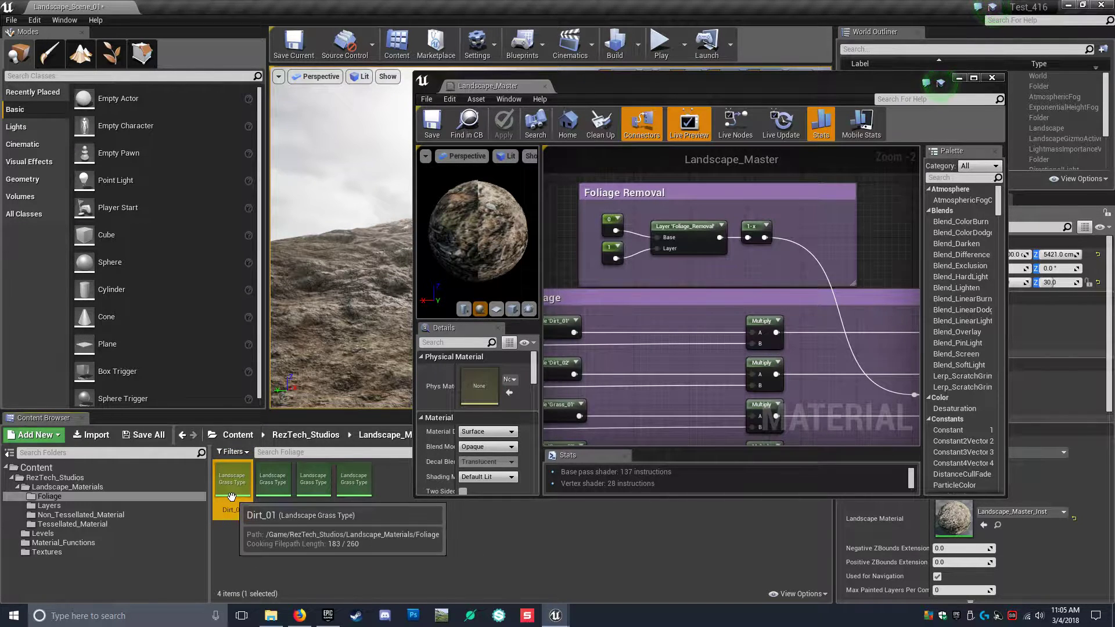
pyautogui.moveTo(607, 83); pyautogui.dragTo(681, 22)
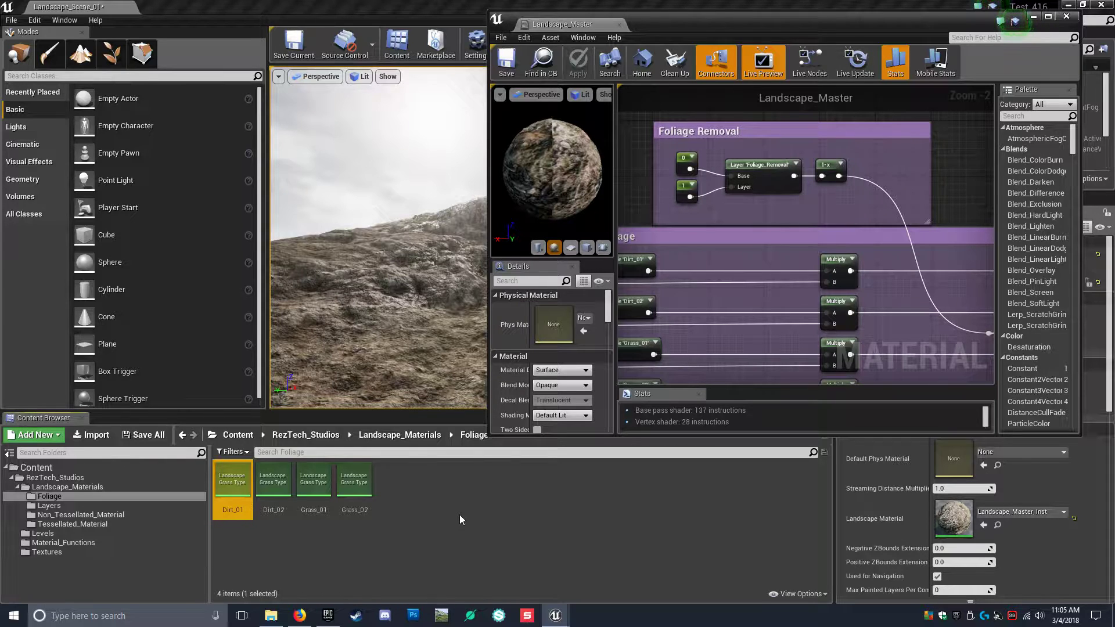
pyautogui.doubleClick(229, 488)
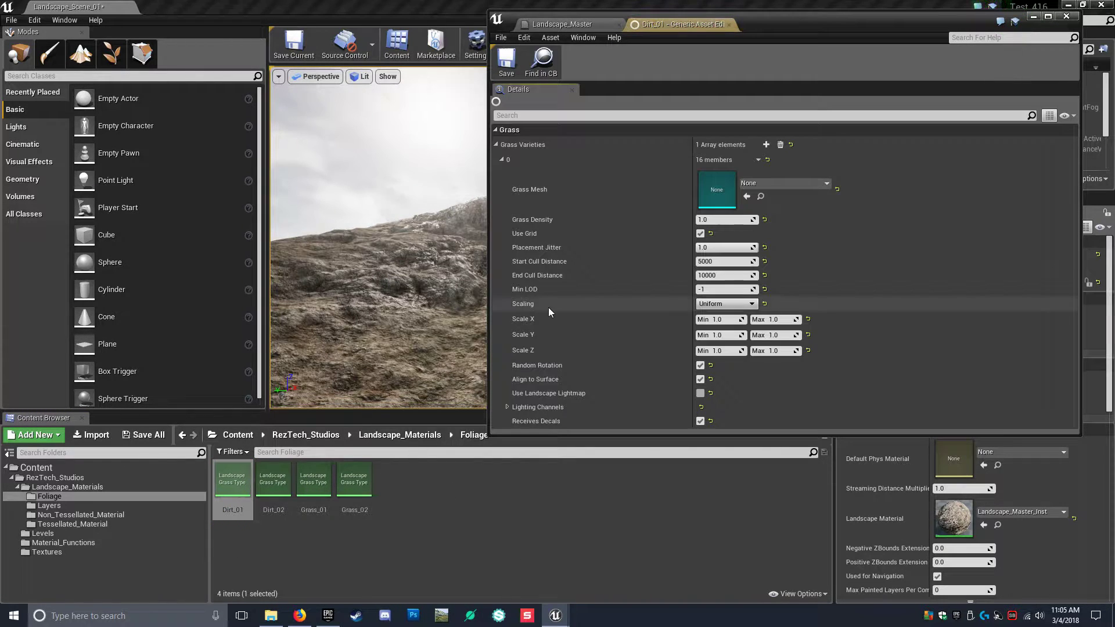
pyautogui.moveTo(779, 16); pyautogui.dragTo(705, 83)
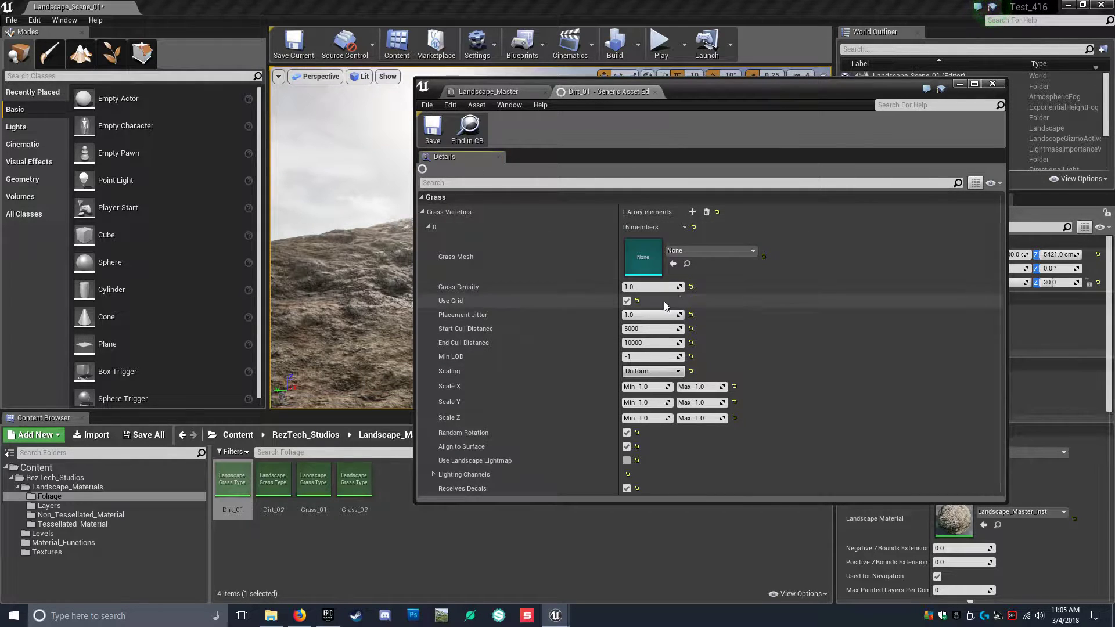
# Close the Details view of the Dirt_01 grass type and restore it
pyautogui.click(497, 157)
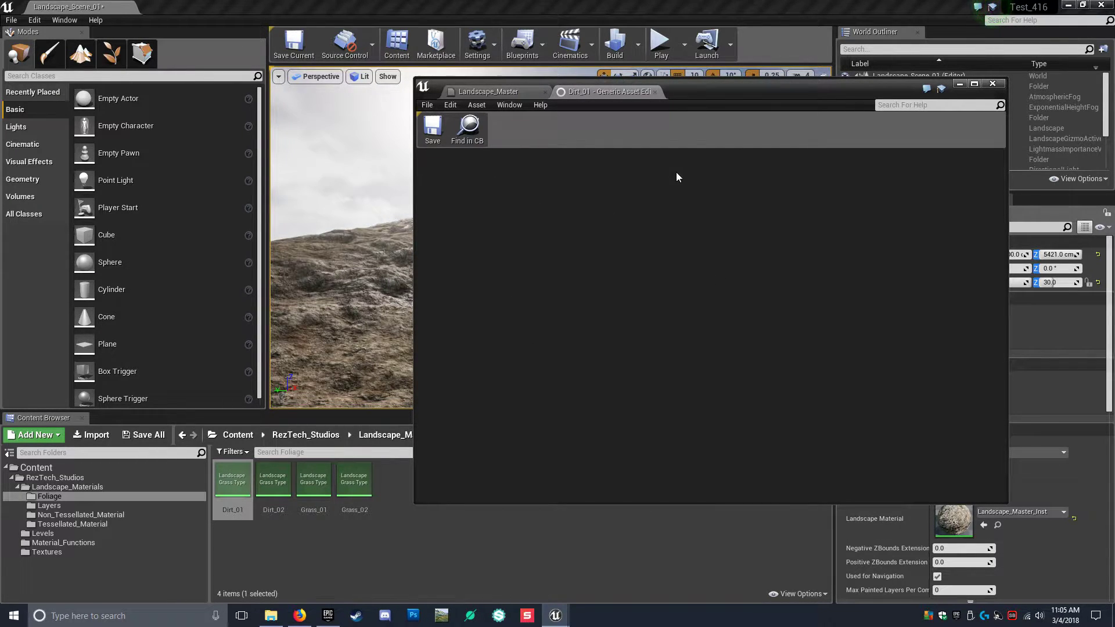
pyautogui.click(511, 105)
pyautogui.click(526, 140)
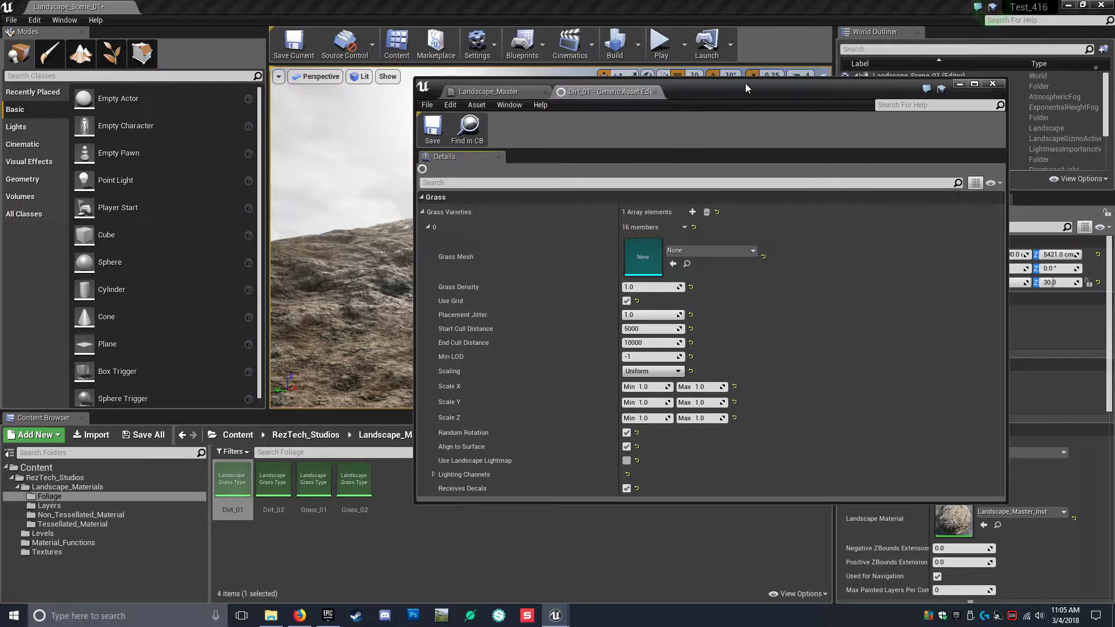
# Close the Dirt_01 grass type and examine the inputs and outputs of the Ground_Dirt_01_F function in the maximized Landscape_Master graph
pyautogui.moveTo(745, 83); pyautogui.dragTo(730, 95)
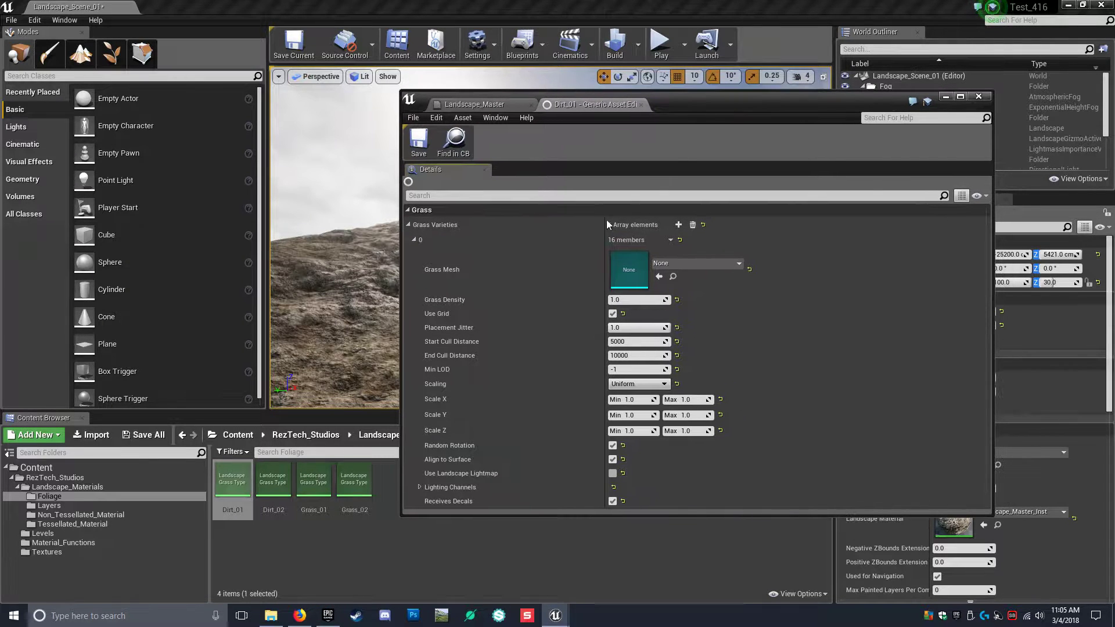
pyautogui.click(643, 107)
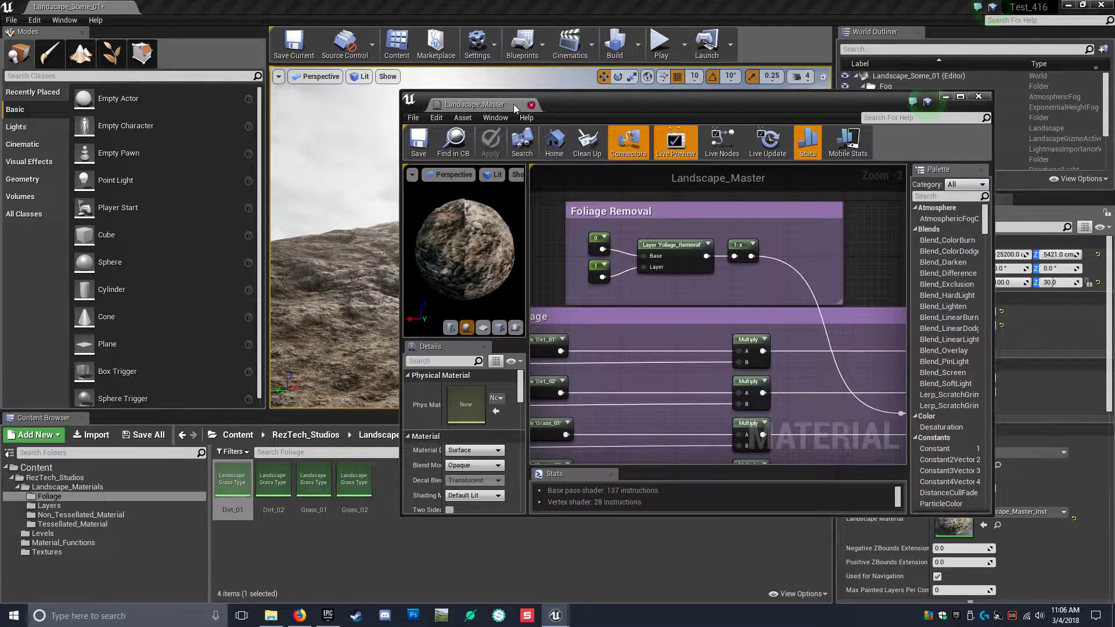
pyautogui.doubleClick(817, 95)
pyautogui.scroll(-6, 599, 262)
pyautogui.moveTo(378, 249); pyautogui.dragTo(624, 307, button='right')
pyautogui.scroll(8, 531, 213)
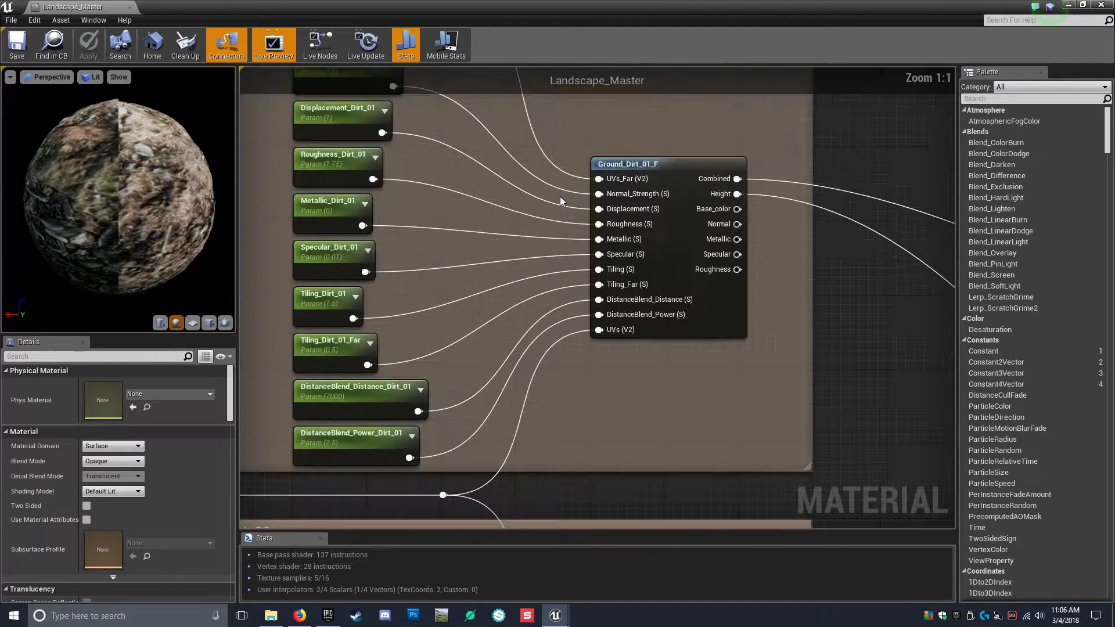
pyautogui.moveTo(708, 132); pyautogui.dragTo(650, 156, button='right')
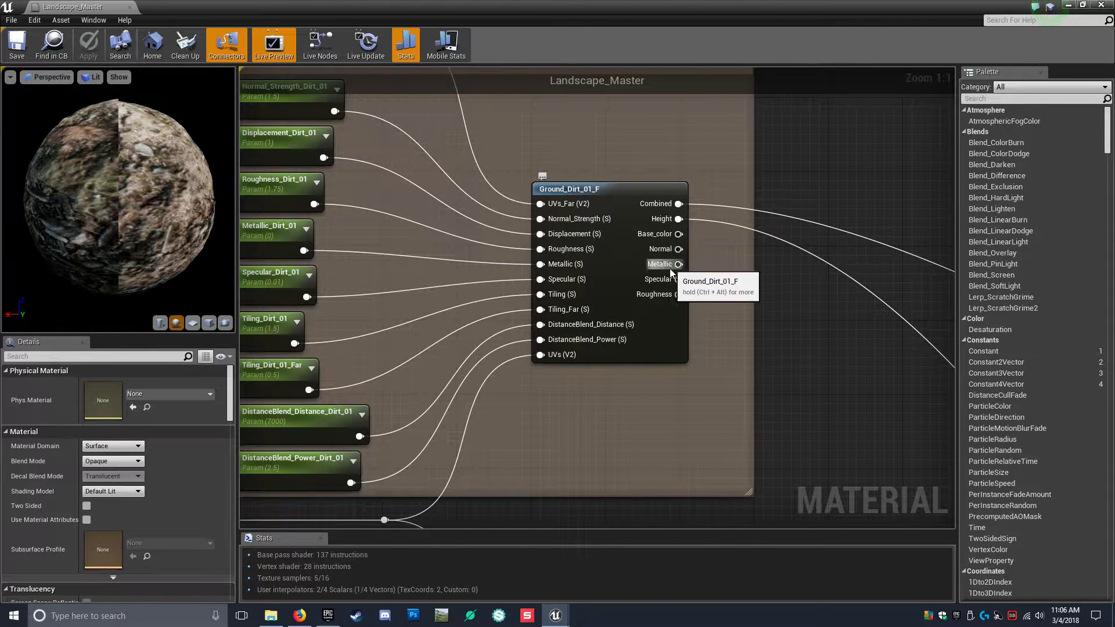
pyautogui.moveTo(779, 301); pyautogui.dragTo(617, 311, button='right')
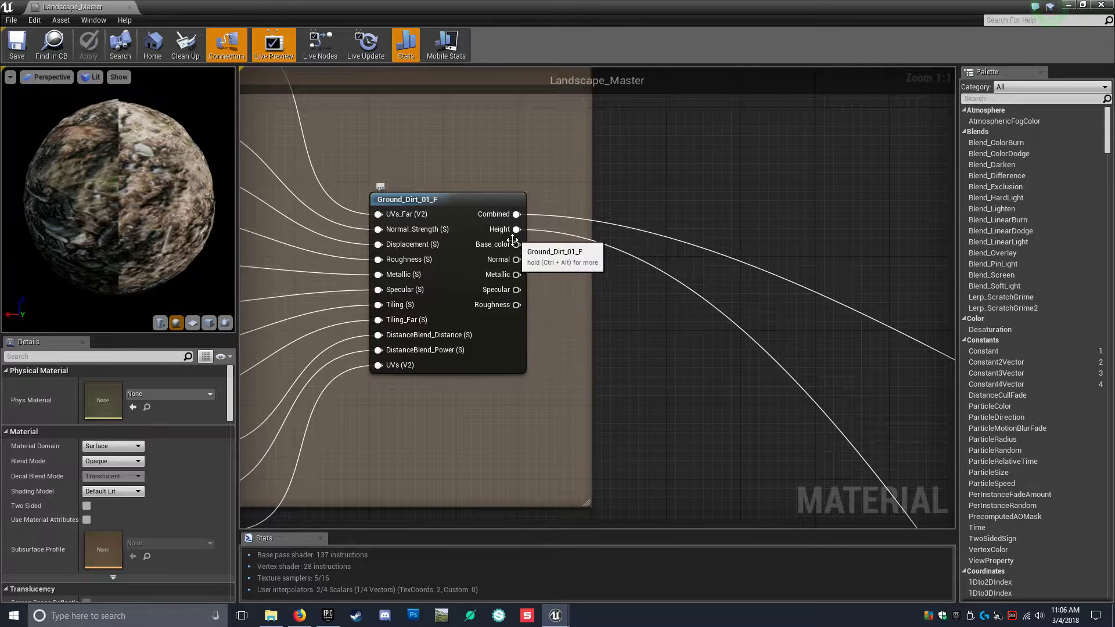
# Trace the Dirt_01 outputs to the Combined and Height Connections groups, and review the group's parameter nodes
pyautogui.scroll(-4, 619, 297)
pyautogui.moveTo(659, 313); pyautogui.dragTo(570, 303, button='right')
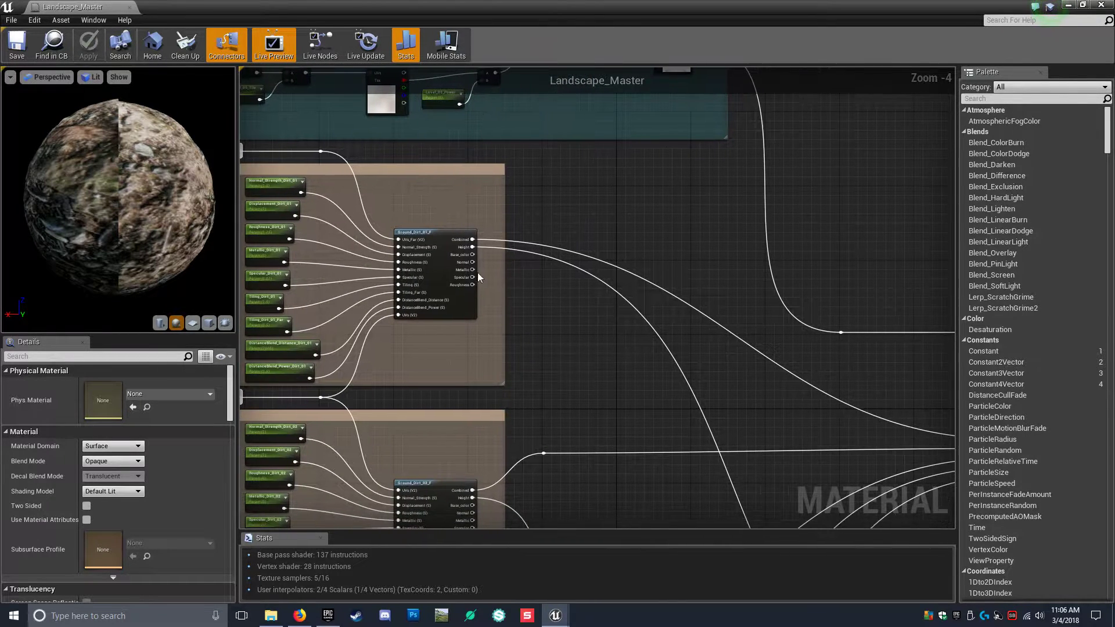
pyautogui.moveTo(631, 280); pyautogui.dragTo(497, 265, button='right')
pyautogui.scroll(-2, 497, 266)
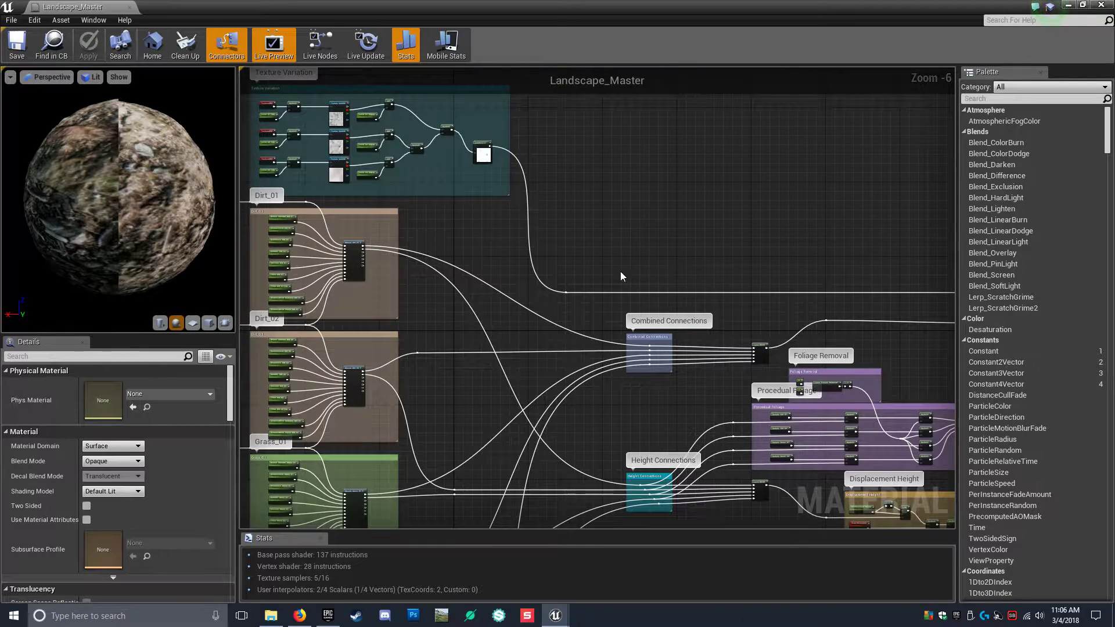
pyautogui.moveTo(335, 277); pyautogui.dragTo(488, 255, button='right')
pyautogui.scroll(7, 474, 218)
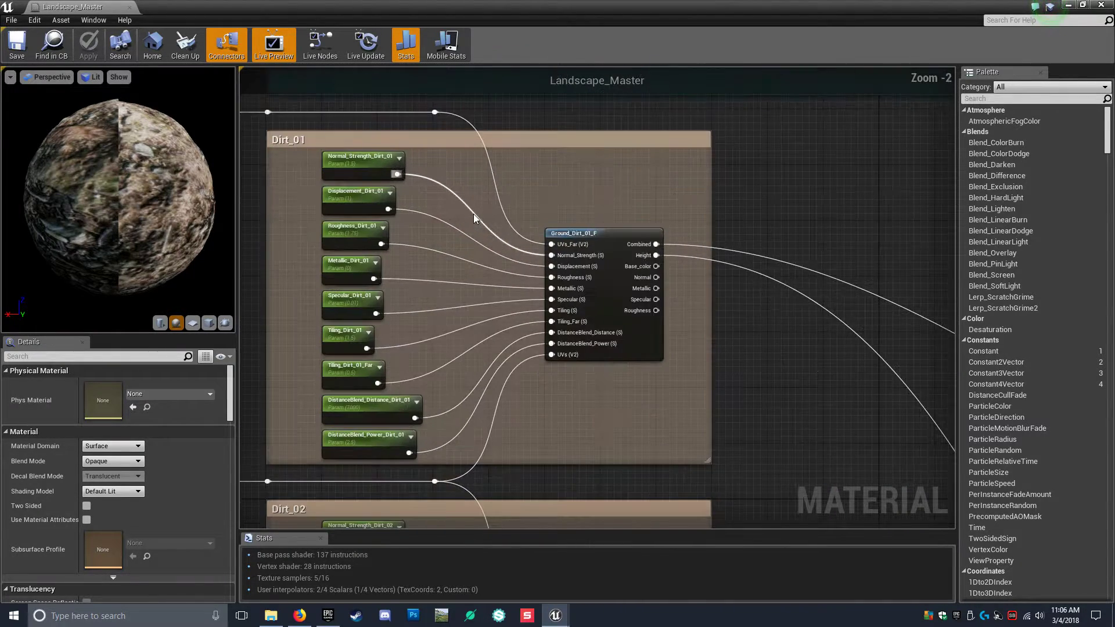
pyautogui.moveTo(422, 194); pyautogui.dragTo(531, 229, button='right')
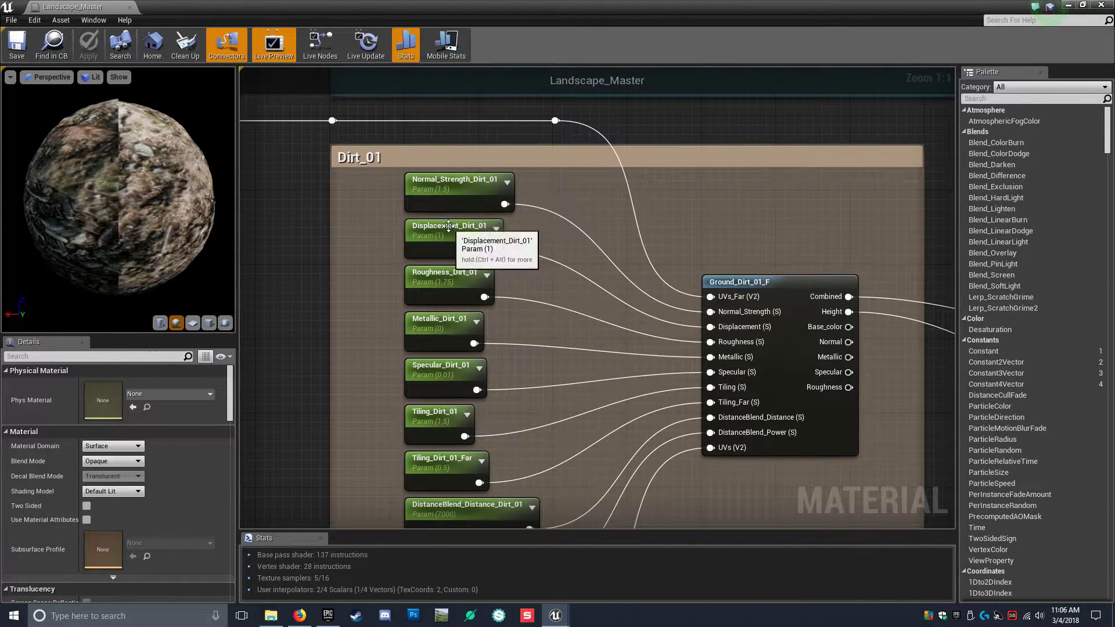
# Go back to the level editor and open the Landscape_Master_Inst material instance from the Tessellated_Material folder
pyautogui.click(1071, 6)
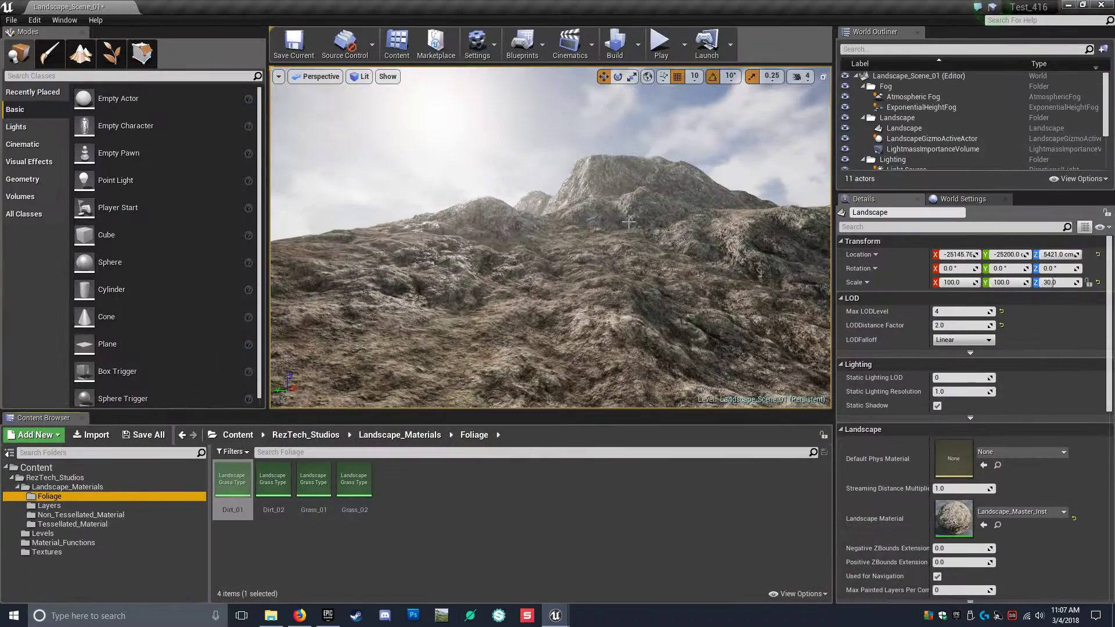
pyautogui.moveTo(561, 257); pyautogui.dragTo(566, 284, button='right')
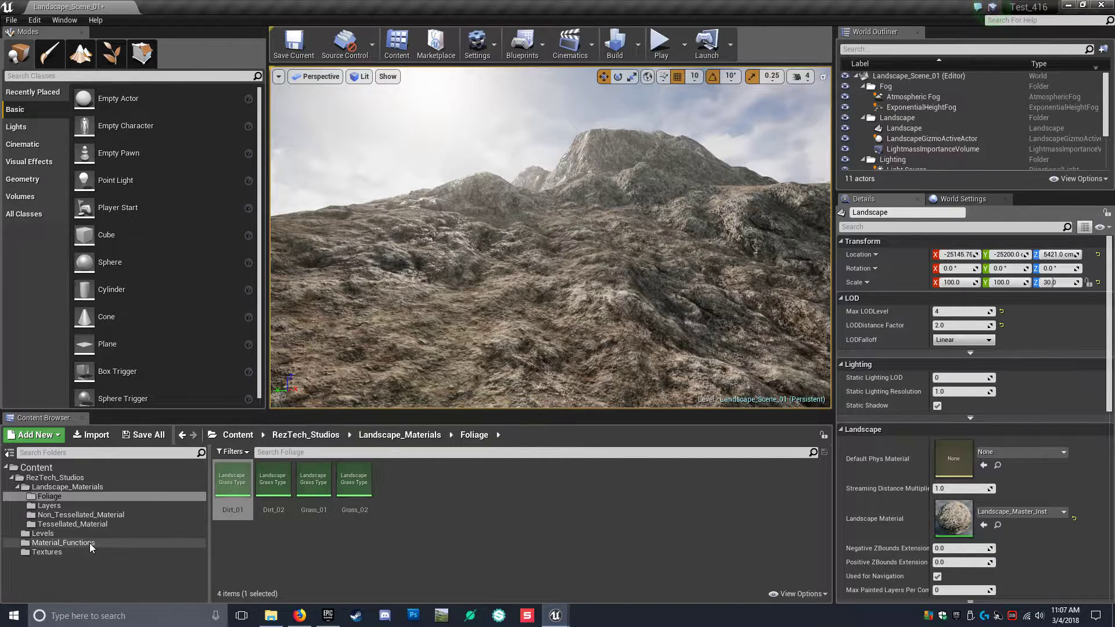
pyautogui.click(76, 524)
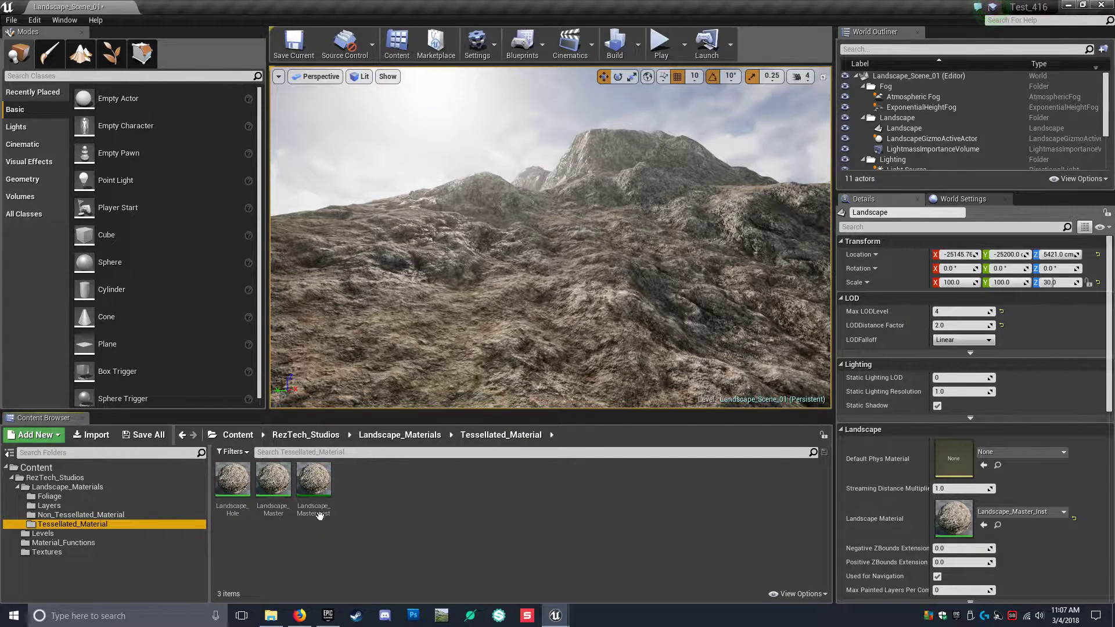
pyautogui.doubleClick(317, 485)
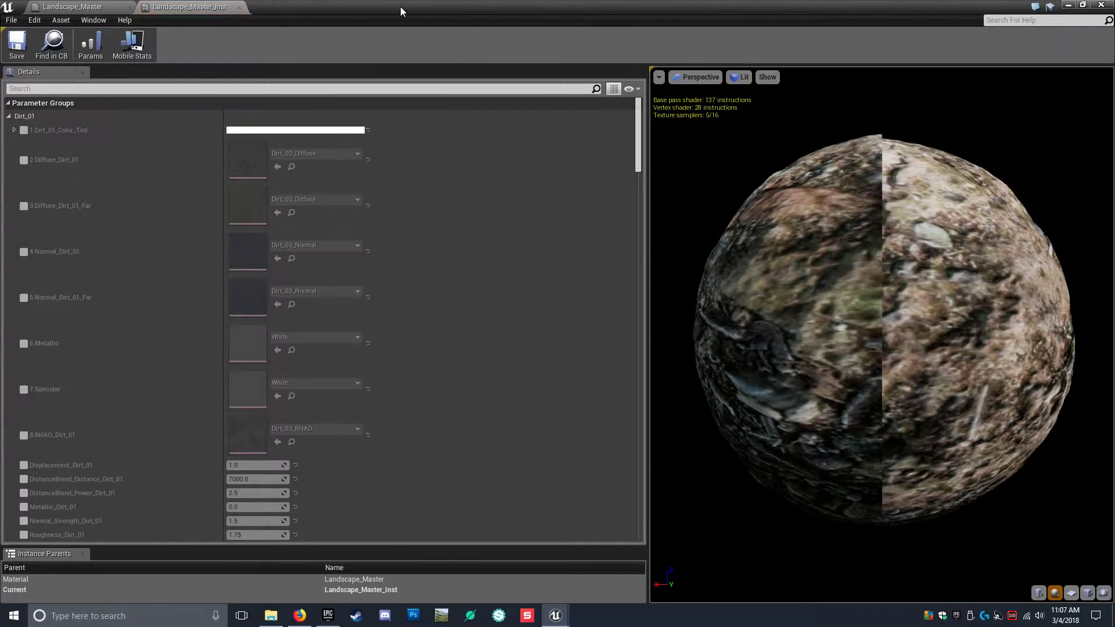
# Restore the maximized material instance window and stretch it to full height beside the level viewport
pyautogui.moveTo(399, 6); pyautogui.dragTo(1058, 32)
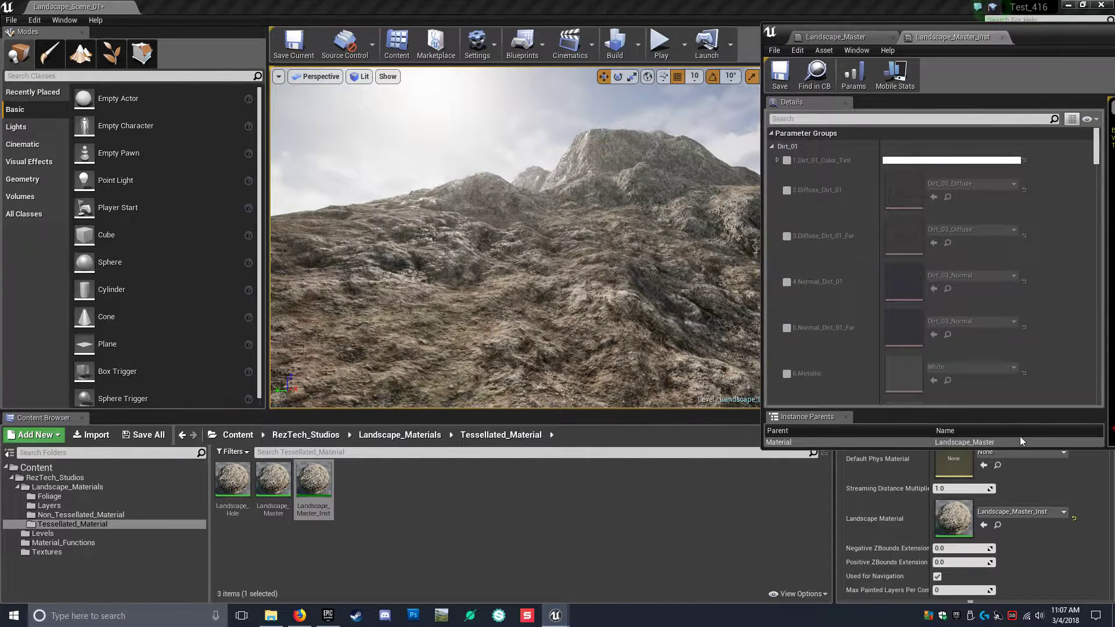
pyautogui.moveTo(1020, 447); pyautogui.dragTo(1020, 624)
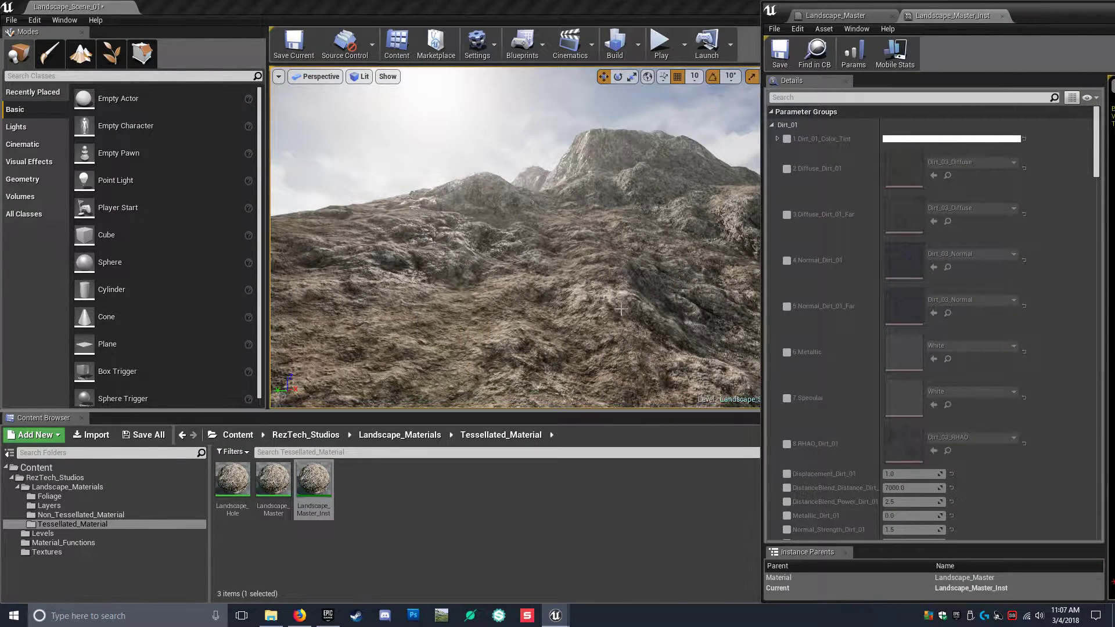
pyautogui.moveTo(620, 309); pyautogui.dragTo(565, 273, button='right')
pyautogui.press('w')
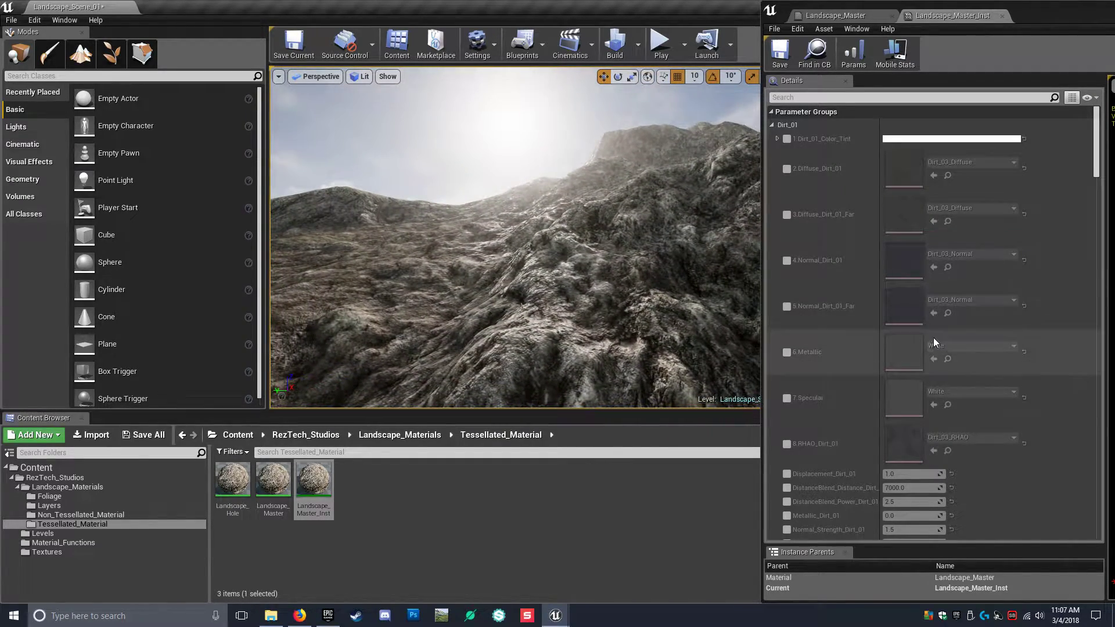
# Enable the Displacement_Rock override in the Rock group, try changing its value on the terrain, and reset it to the default 2.25
pyautogui.moveTo(1096, 156); pyautogui.dragTo(1110, 377)
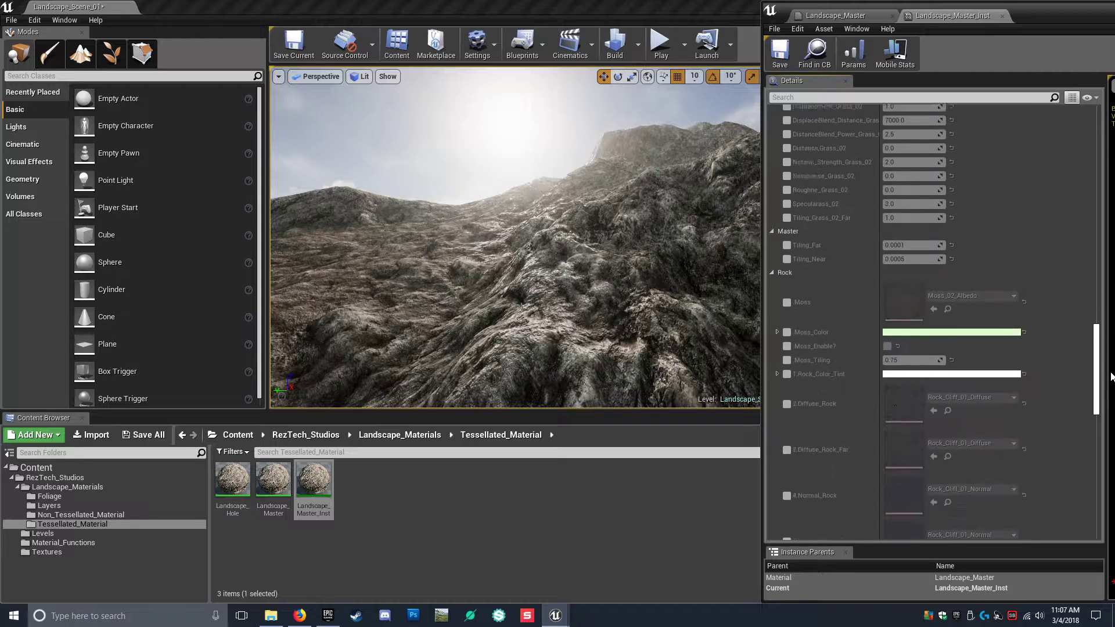
pyautogui.scroll(-13, 860, 372)
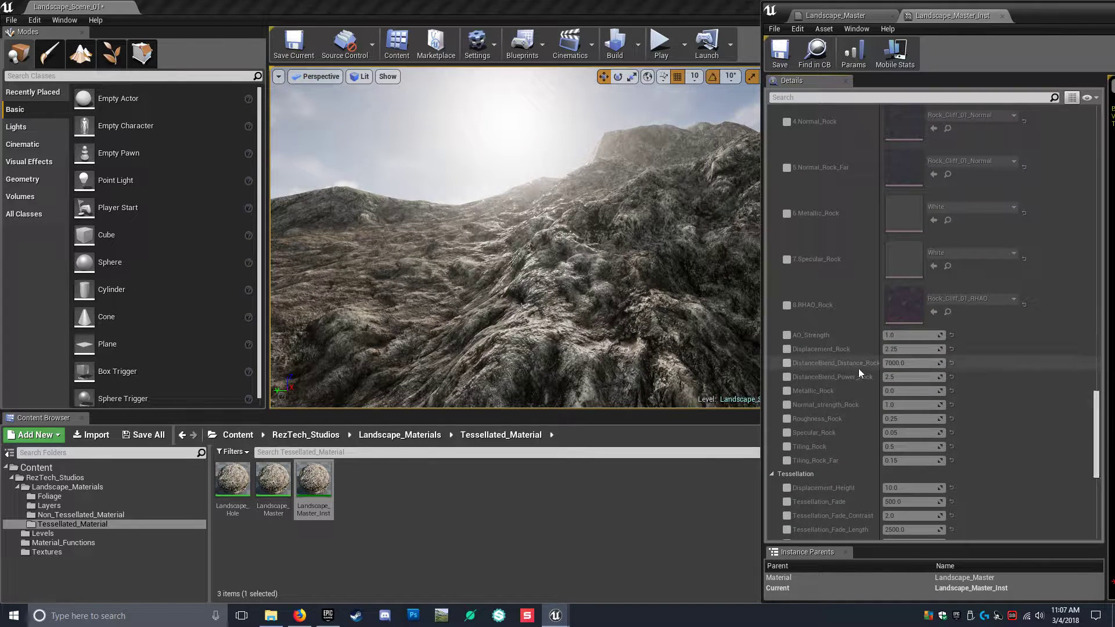
pyautogui.click(786, 349)
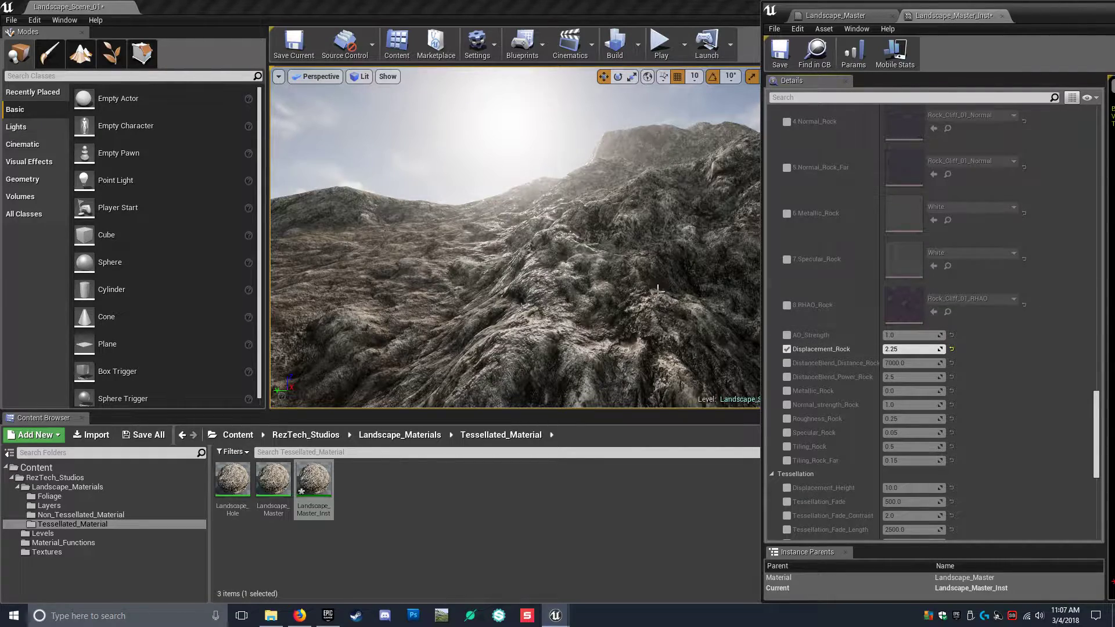
pyautogui.moveTo(492, 270); pyautogui.dragTo(326, 262, button='right')
pyautogui.moveTo(586, 255); pyautogui.dragTo(743, 256, button='right')
pyautogui.moveTo(396, 250); pyautogui.dragTo(395, 250, button='right')
pyautogui.moveTo(898, 349); pyautogui.dragTo(901, 348)
pyautogui.click(951, 349)
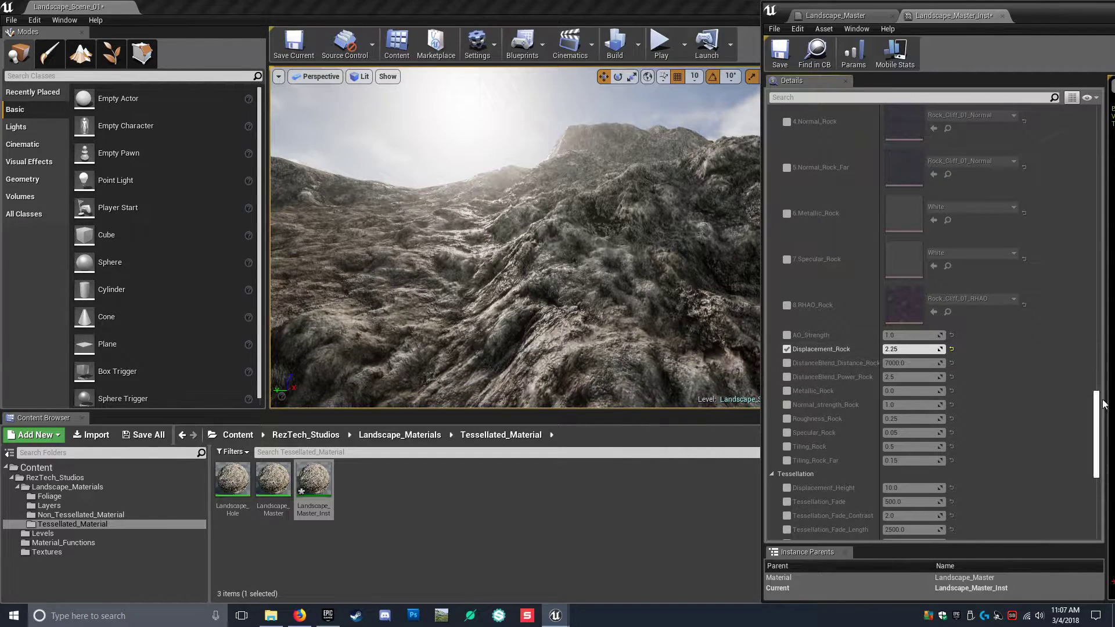
# Enable the Displacement_Dirt_01 override and try values of about 2.21 and 1.6 on the terrain
pyautogui.moveTo(1099, 411); pyautogui.dragTo(1070, 140)
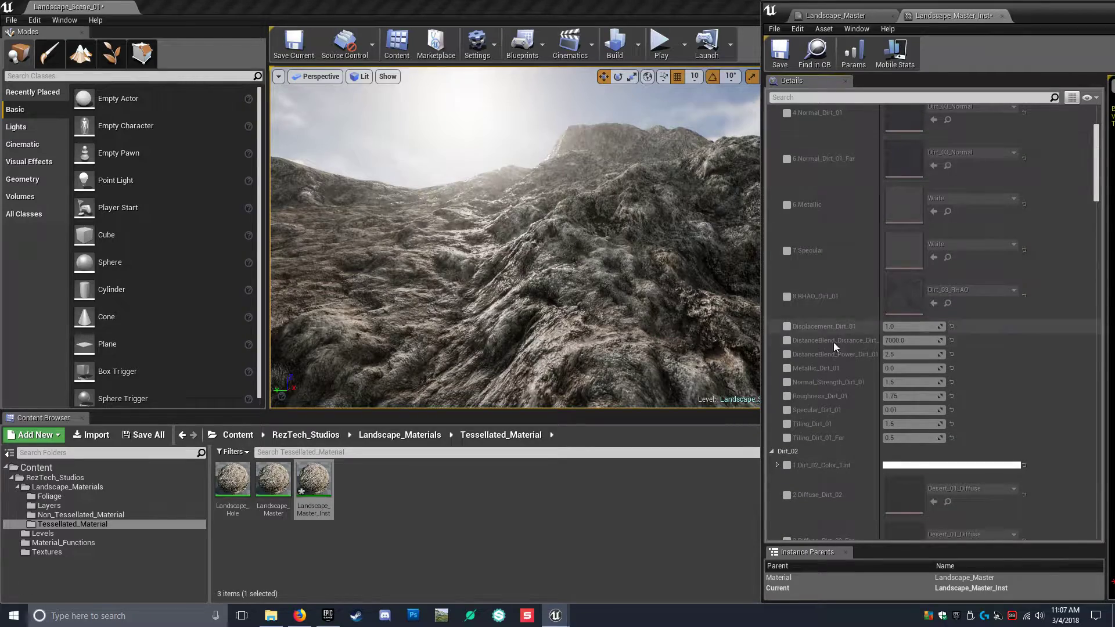
pyautogui.click(786, 326)
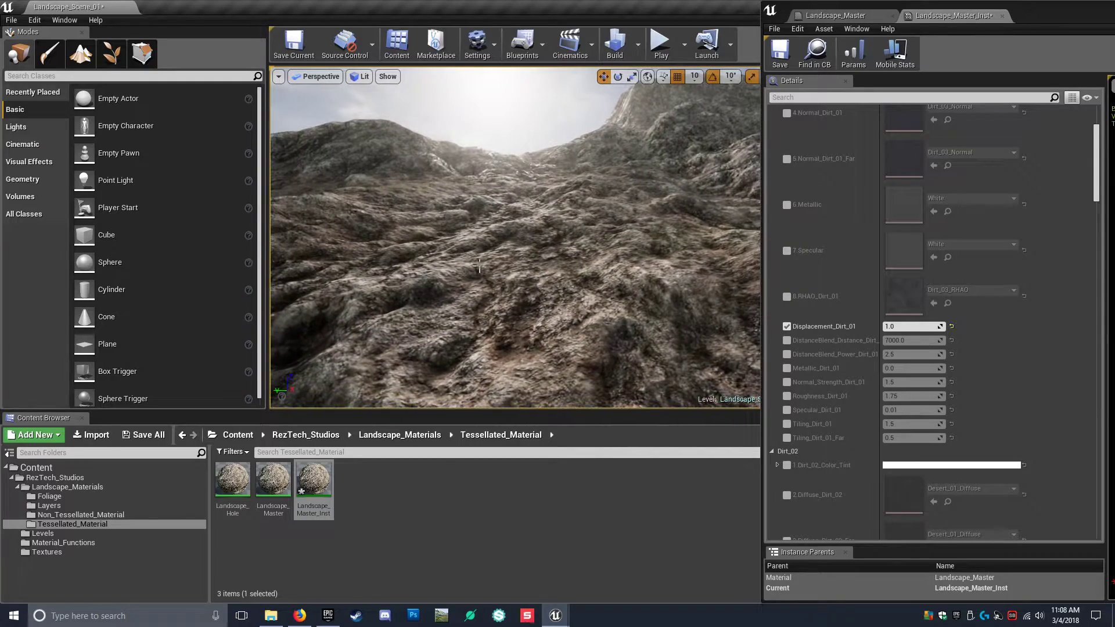
pyautogui.moveTo(892, 334); pyautogui.dragTo(925, 326)
pyautogui.moveTo(674, 296); pyautogui.dragTo(749, 272, button='right')
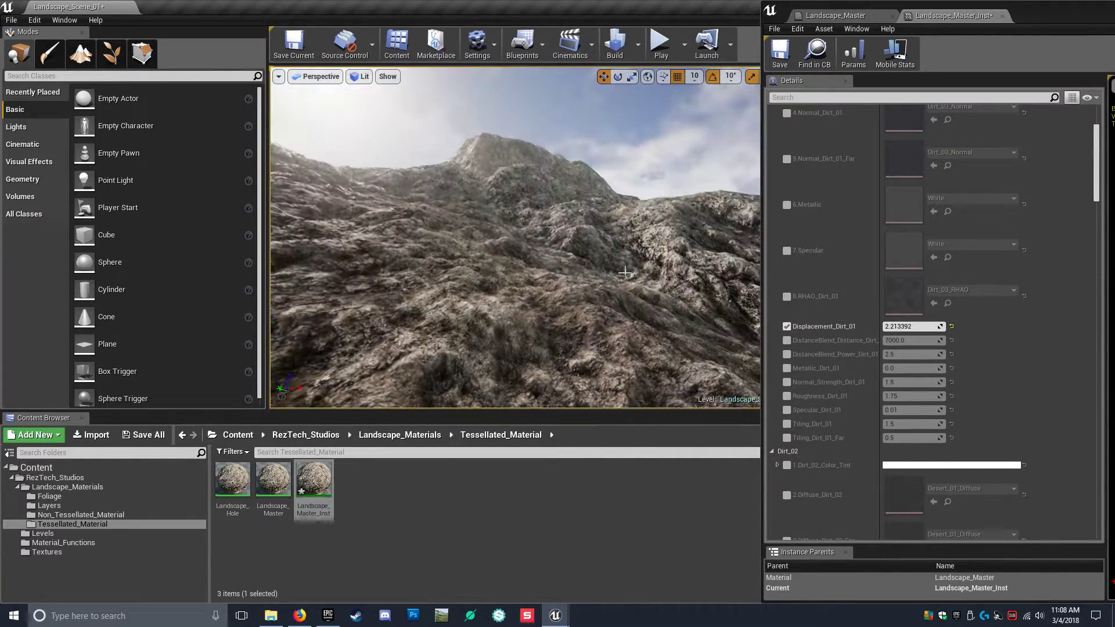
pyautogui.moveTo(897, 326); pyautogui.dragTo(906, 326)
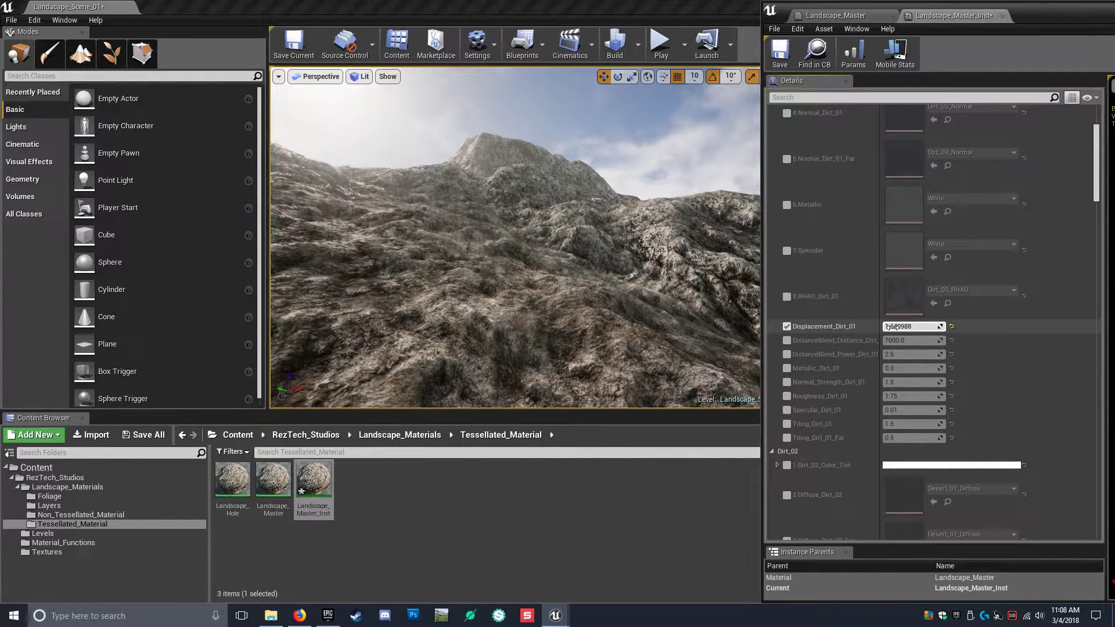
# Reset Displacement_Dirt_01 to 1.0, inspect the ground, and switch off its override
pyautogui.click(951, 327)
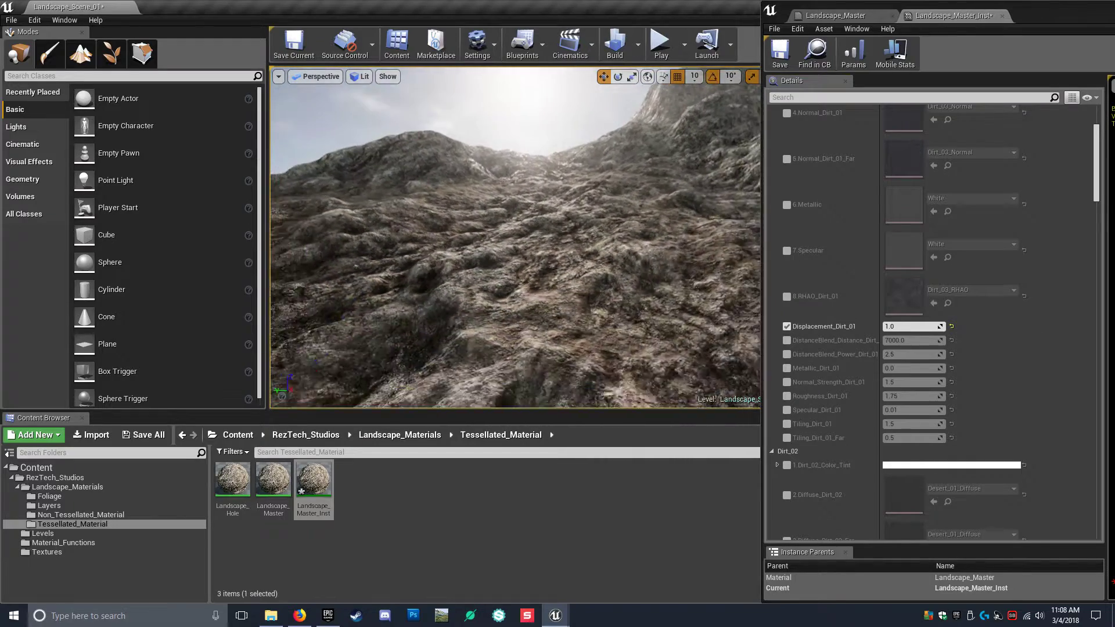
pyautogui.moveTo(575, 297); pyautogui.dragTo(603, 303, button='right')
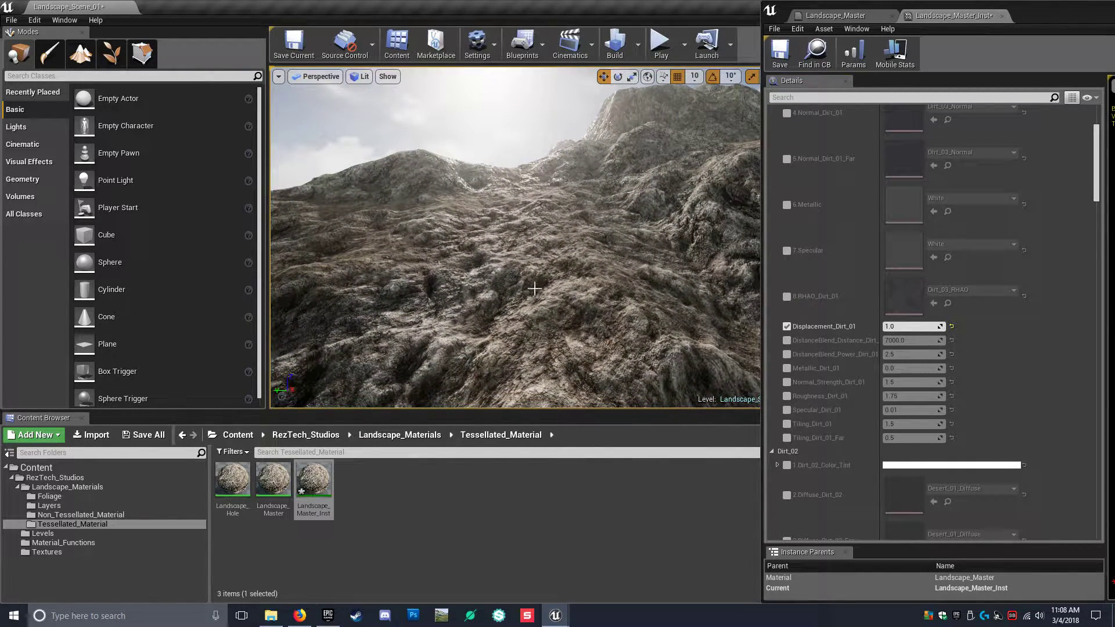
pyautogui.moveTo(534, 289); pyautogui.dragTo(534, 289, button='right')
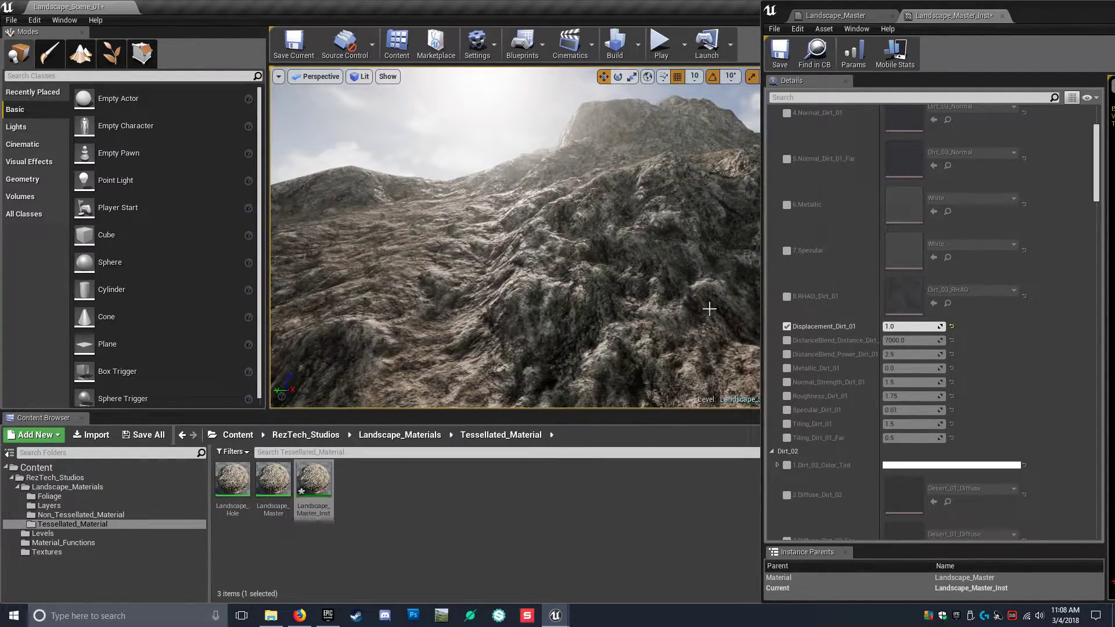
pyautogui.click(787, 326)
# Enable the Normal_Strength_Dirt_01 override and show the dirt surface close up in an immersive viewport
pyautogui.scroll(3, 1099, 122)
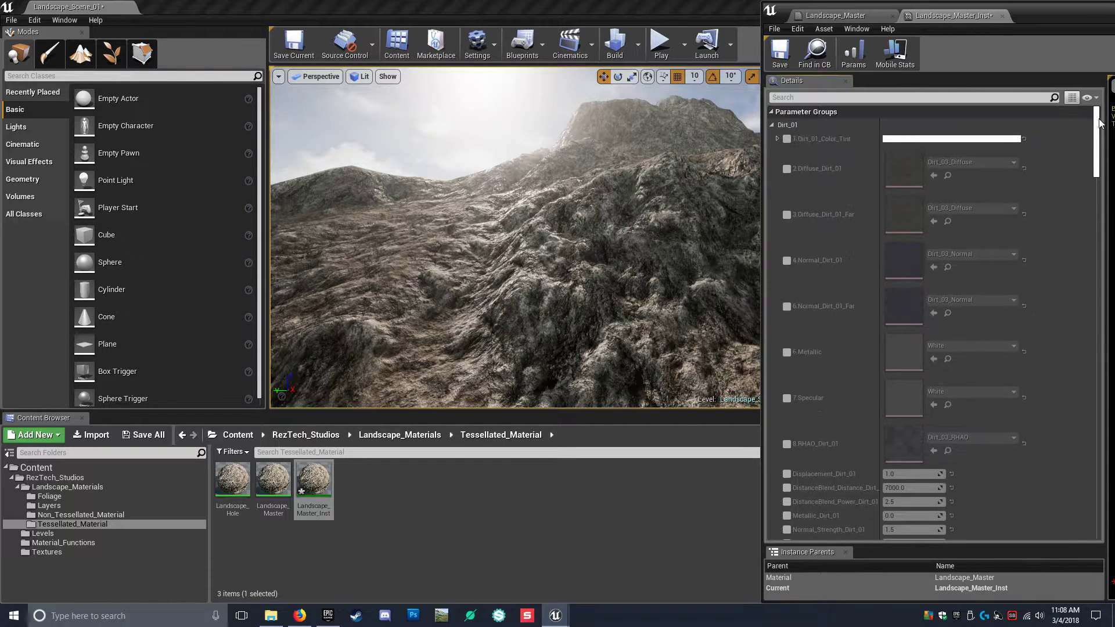
pyautogui.scroll(-4, 1099, 122)
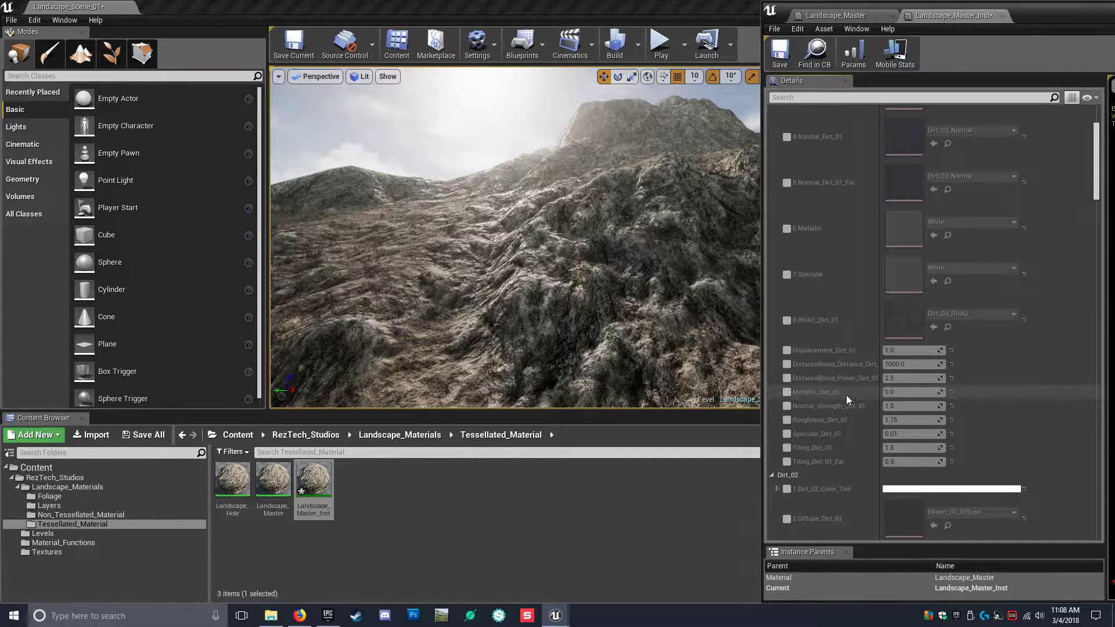
pyautogui.click(787, 406)
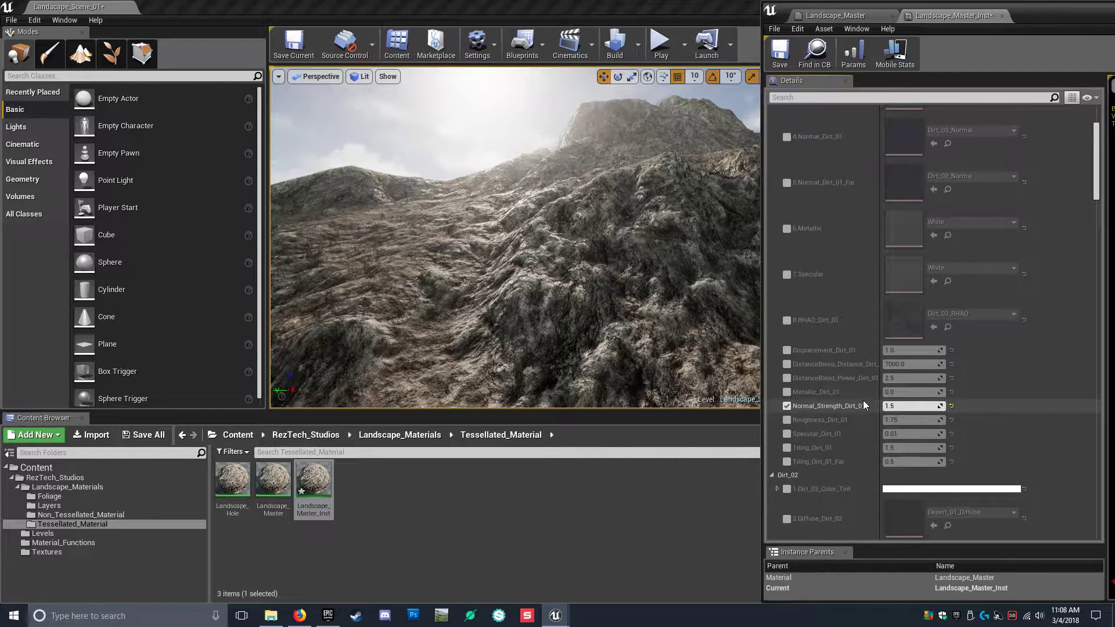
pyautogui.moveTo(504, 273)
pyautogui.mouseDown(button='right')
pyautogui.moveTo(318, 271)
pyautogui.moveTo(691, 294)
pyautogui.moveTo(708, 372)
pyautogui.moveTo(513, 289)
pyautogui.mouseUp(button='right')
pyautogui.press('w')
pyautogui.press('F11')
pyautogui.press('w')
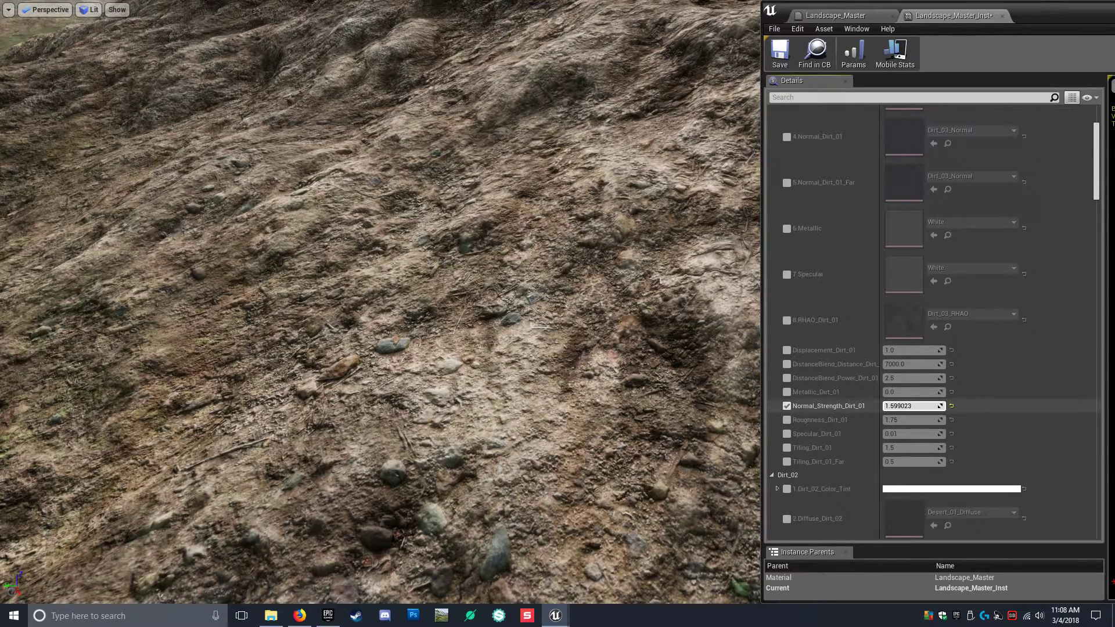
# Try Normal_Strength_Dirt_01 at about 1.12 and 1.91, and reset it to the default 1.5
pyautogui.moveTo(906, 406)
pyautogui.mouseDown()
pyautogui.moveTo(916, 406)
pyautogui.moveTo(897, 406)
pyautogui.mouseUp()
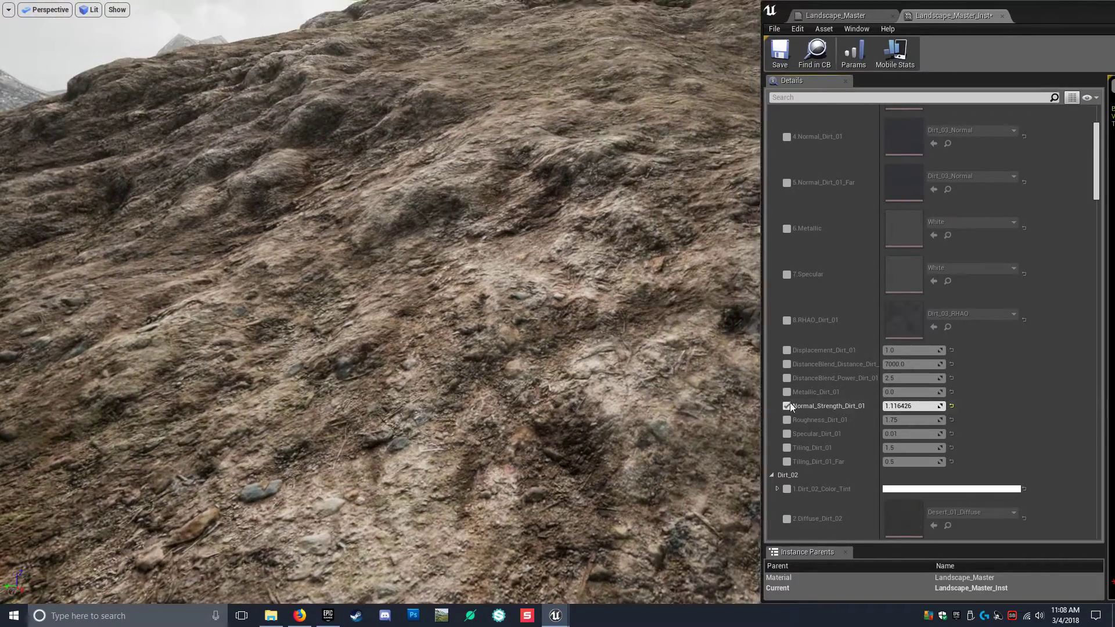
pyautogui.moveTo(894, 407); pyautogui.dragTo(897, 407)
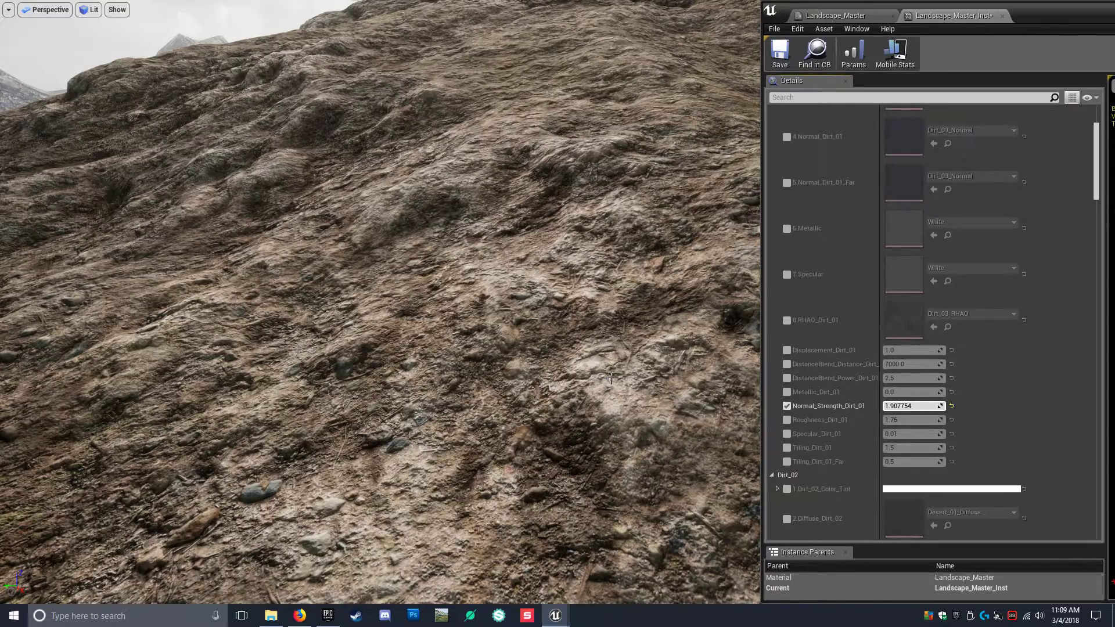
pyautogui.moveTo(917, 406)
pyautogui.mouseDown()
pyautogui.moveTo(976, 406)
pyautogui.moveTo(917, 406)
pyautogui.mouseUp()
pyautogui.click(951, 405)
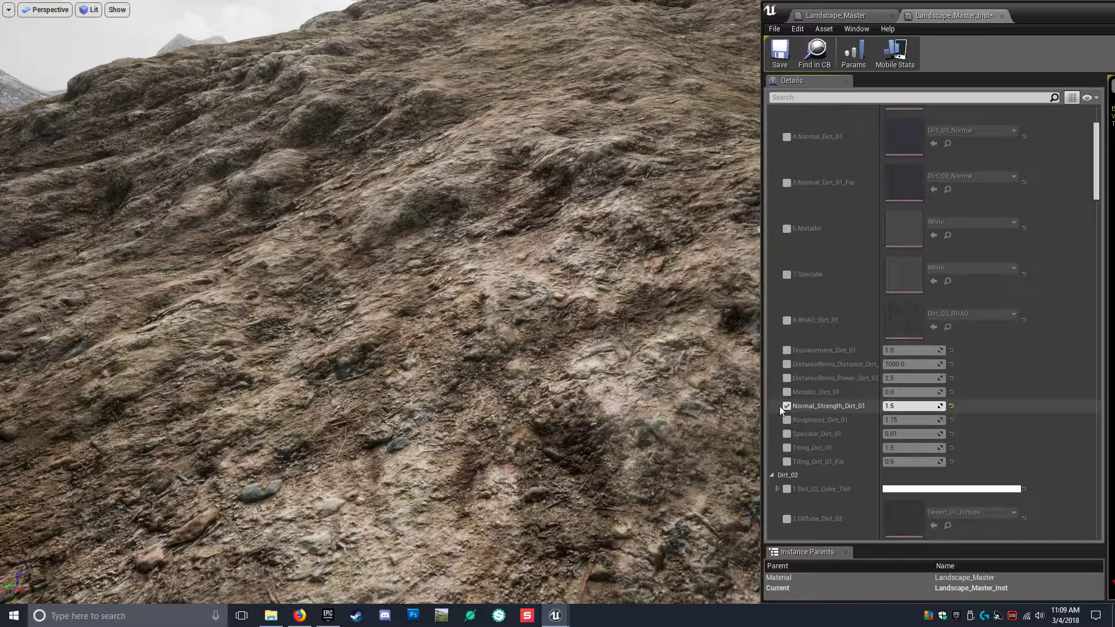
# Switch off the Displacement_Rock override and enable the AO_Strength override in the Rock group
pyautogui.moveTo(1096, 146); pyautogui.dragTo(1106, 411)
pyautogui.click(786, 263)
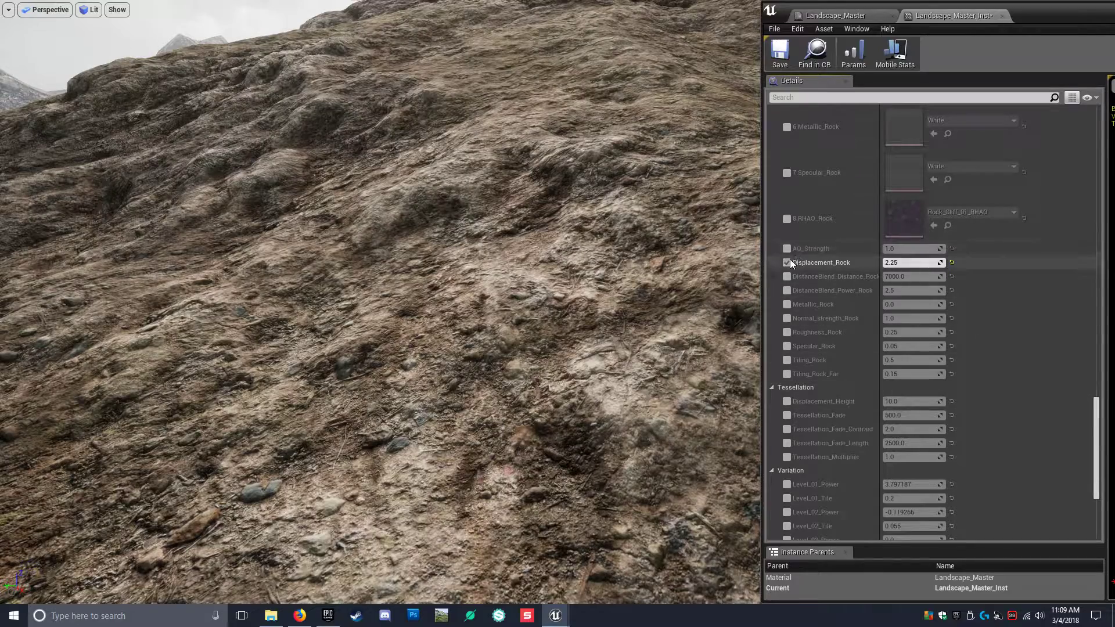
pyautogui.click(787, 262)
pyautogui.click(786, 248)
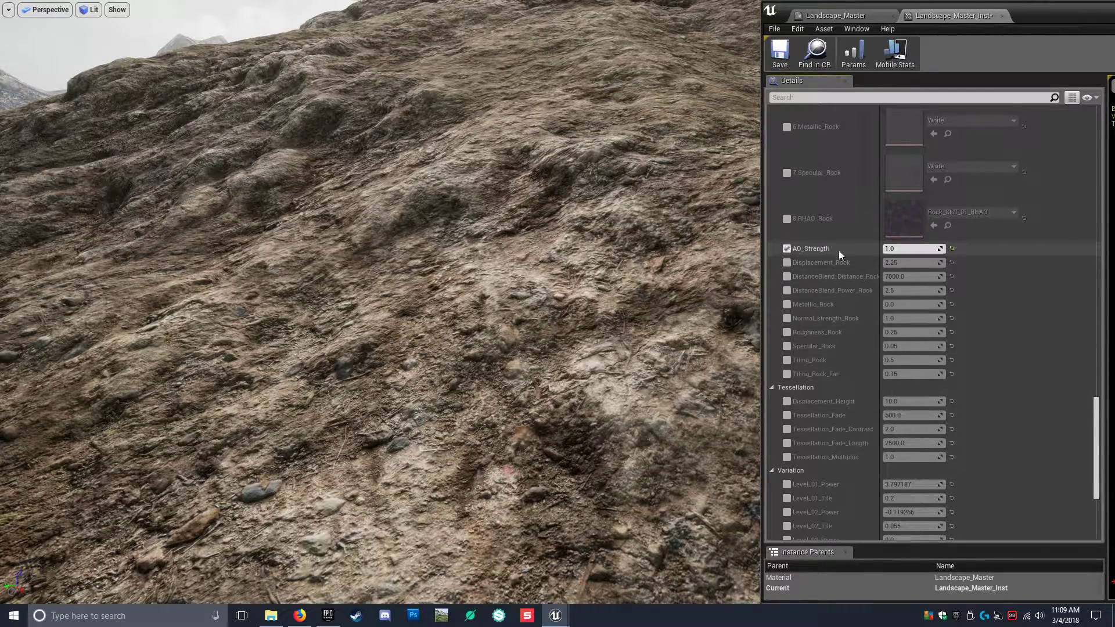
# Move the material instance window aside to expose more of the viewport, and bring the rocky mountainside into view
pyautogui.moveTo(719, 242); pyautogui.dragTo(757, 183, button='right')
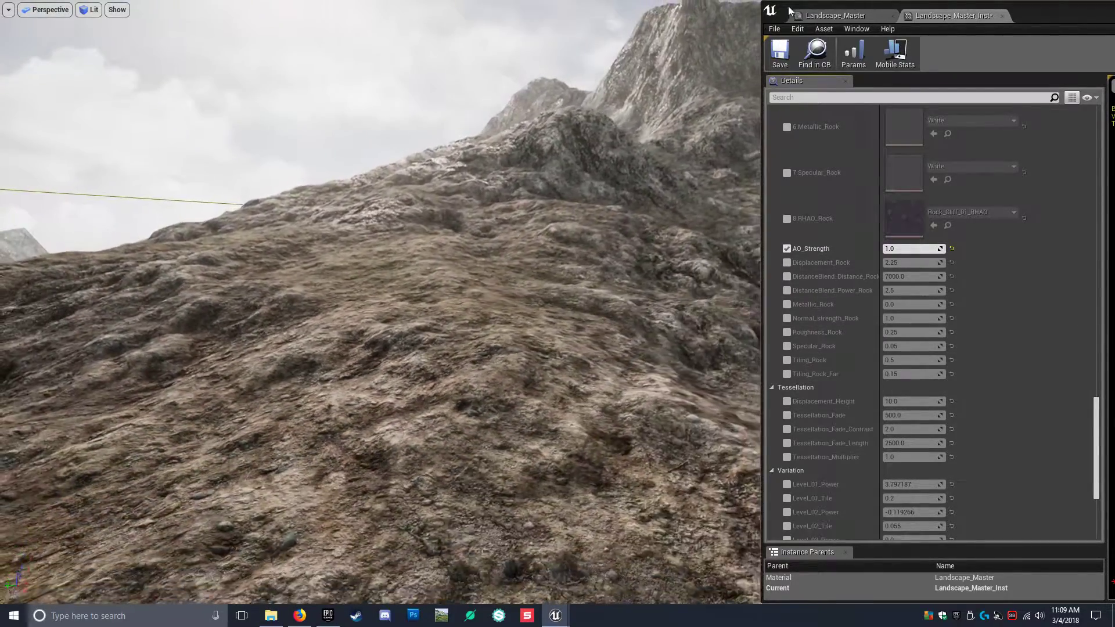
pyautogui.moveTo(1035, 20); pyautogui.dragTo(1107, 20)
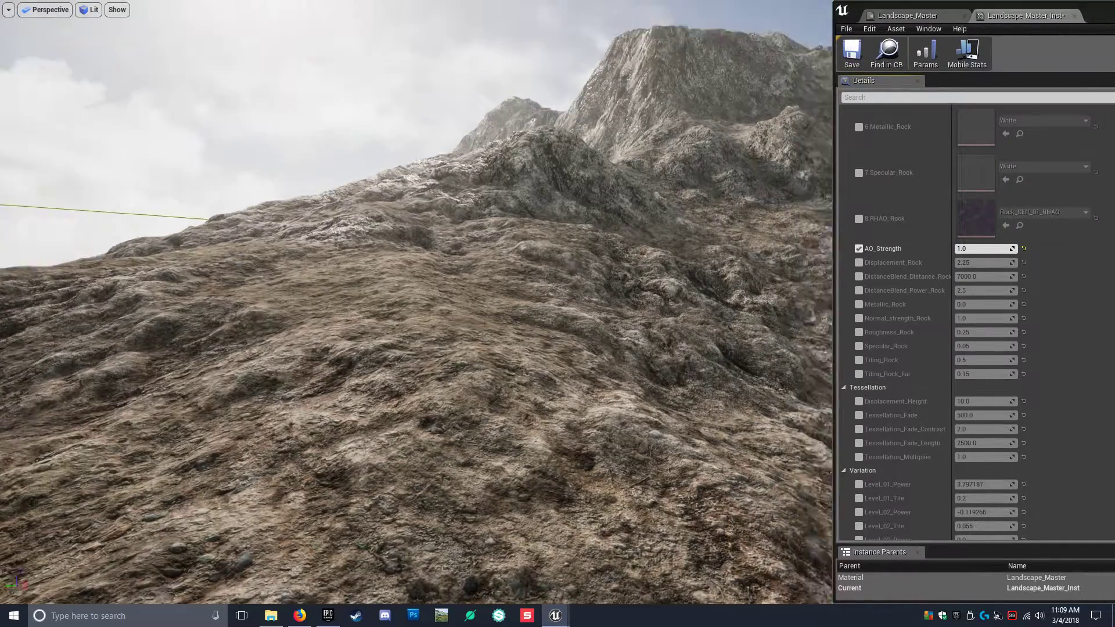
pyautogui.moveTo(417, 313); pyautogui.dragTo(442, 244, button='right')
pyautogui.press('d')
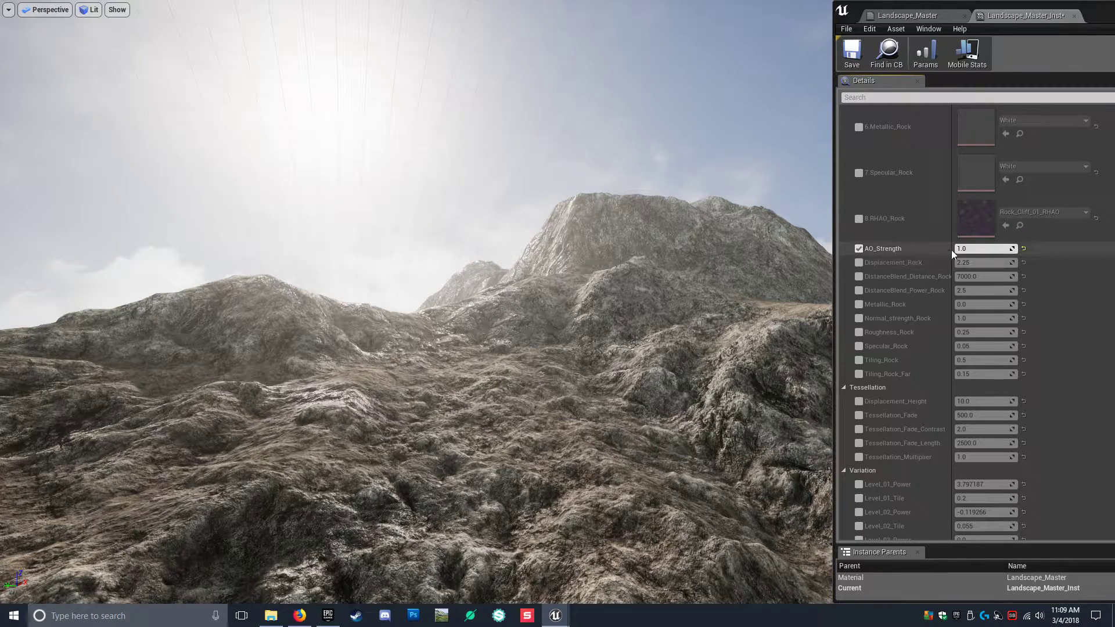
# Try AO_Strength at about 0.41, 0.44 and 0.29, comparing the terrain shading close up and from a distance
pyautogui.moveTo(966, 248); pyautogui.dragTo(944, 247)
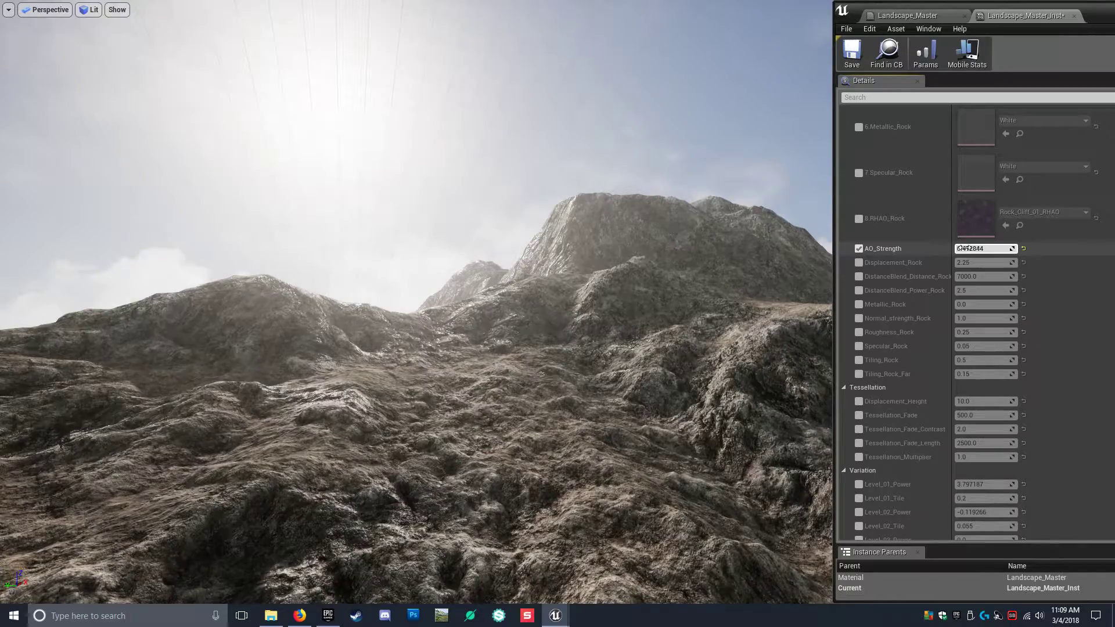
pyautogui.moveTo(581, 279); pyautogui.dragTo(546, 221, button='right')
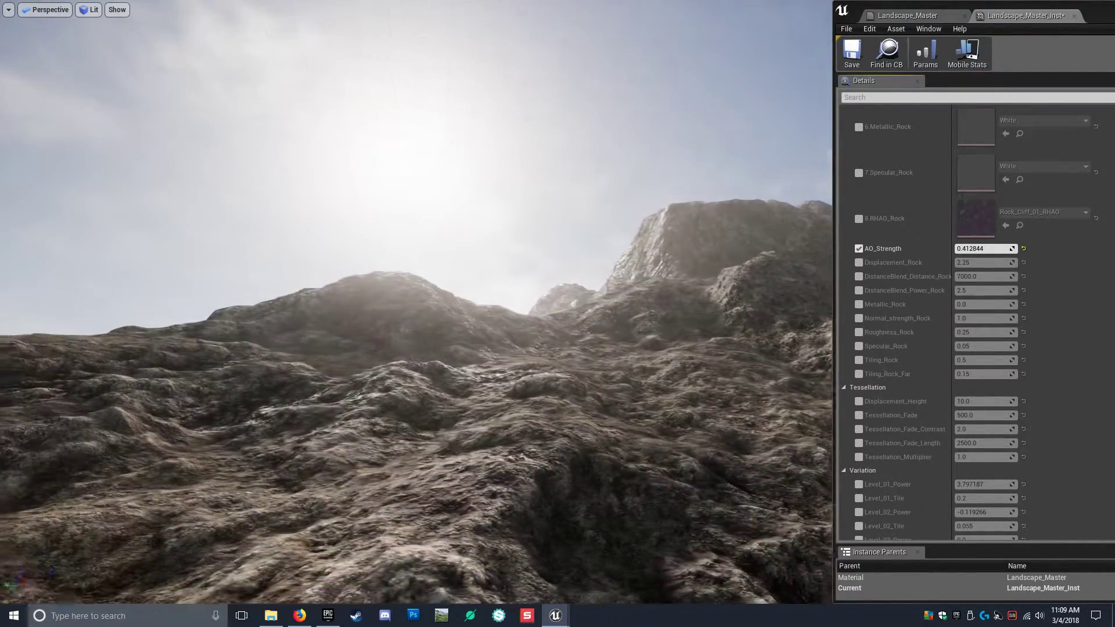
pyautogui.moveTo(976, 248); pyautogui.dragTo(1006, 249)
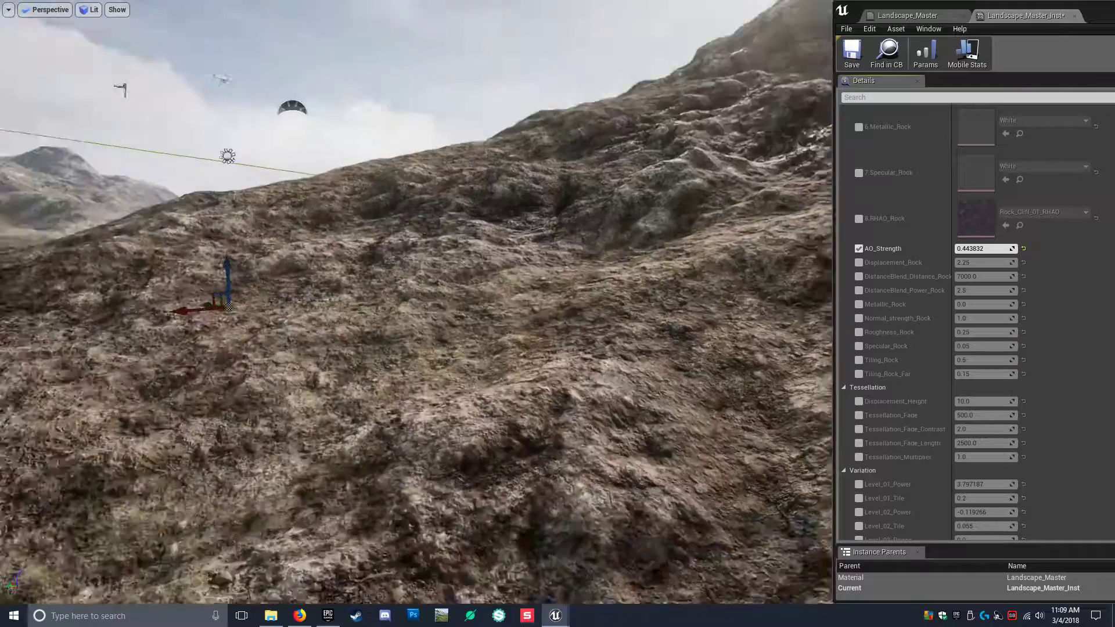
pyautogui.moveTo(417, 302); pyautogui.dragTo(416, 302, button='right')
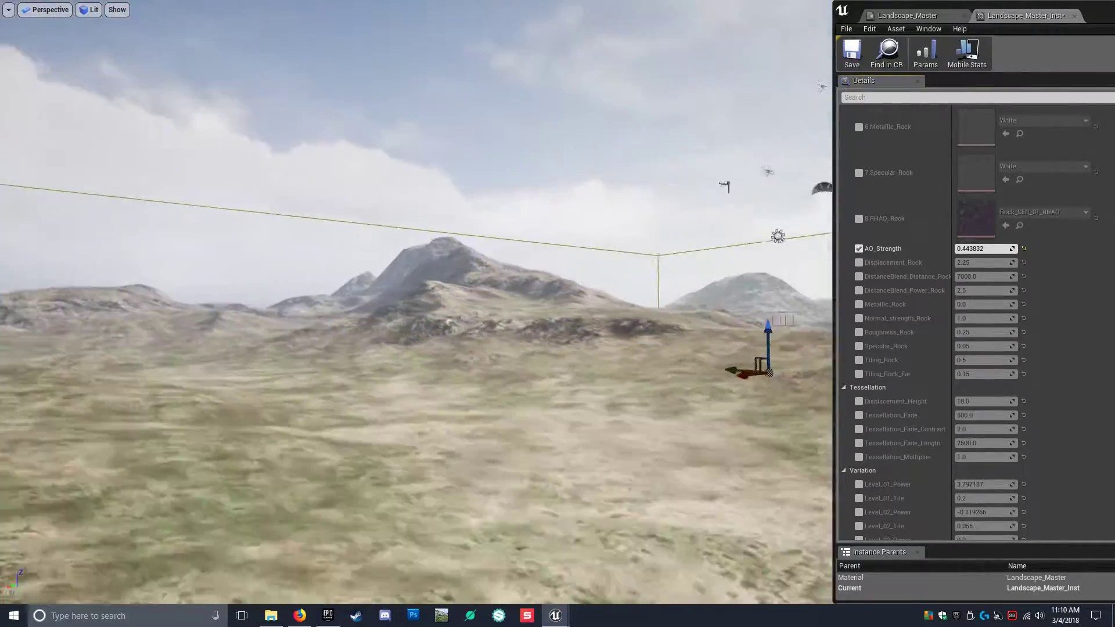
pyautogui.moveTo(416, 313); pyautogui.dragTo(621, 334, button='right')
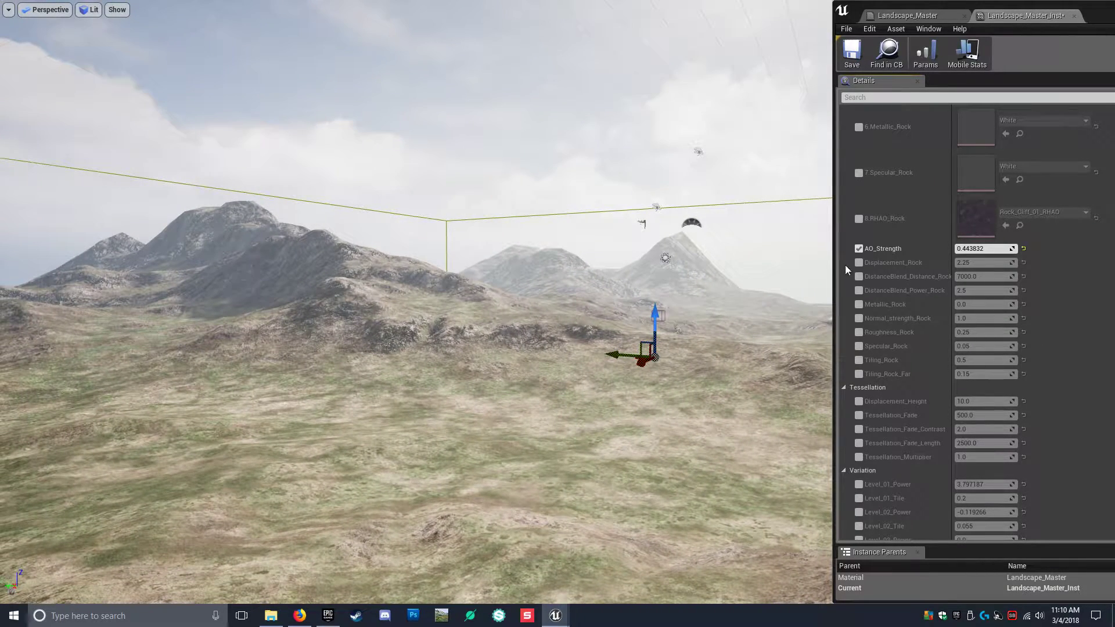
pyautogui.moveTo(985, 247); pyautogui.dragTo(979, 248)
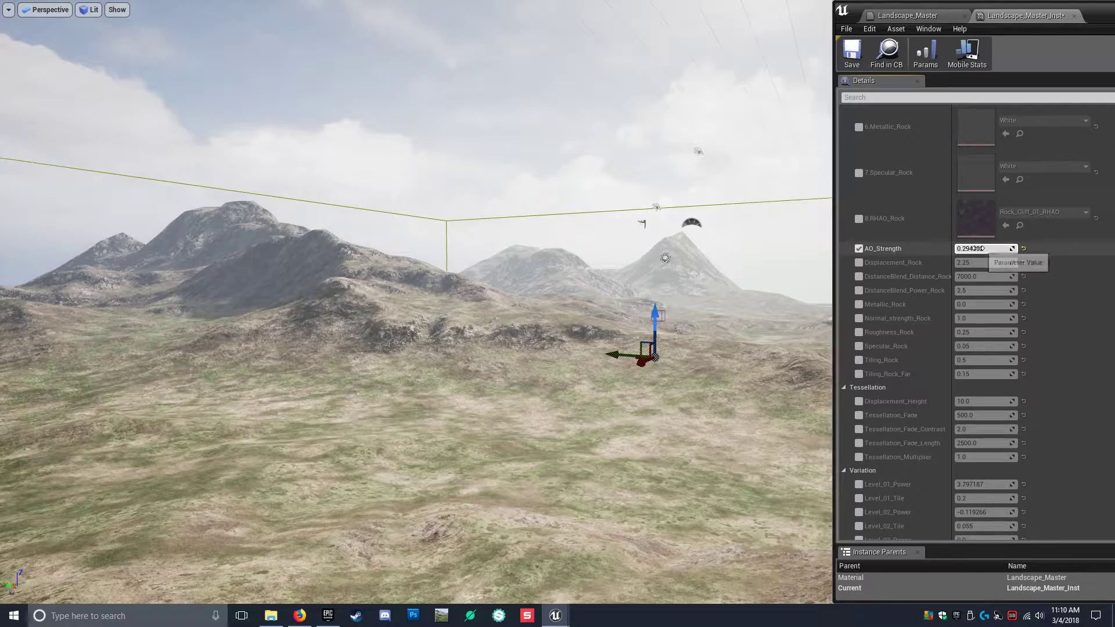
# Reset AO_Strength to 1.0, inspect the rocky slope, and switch off its override
pyautogui.click(1024, 248)
pyautogui.moveTo(667, 342); pyautogui.dragTo(749, 293, button='right')
pyautogui.press('w')
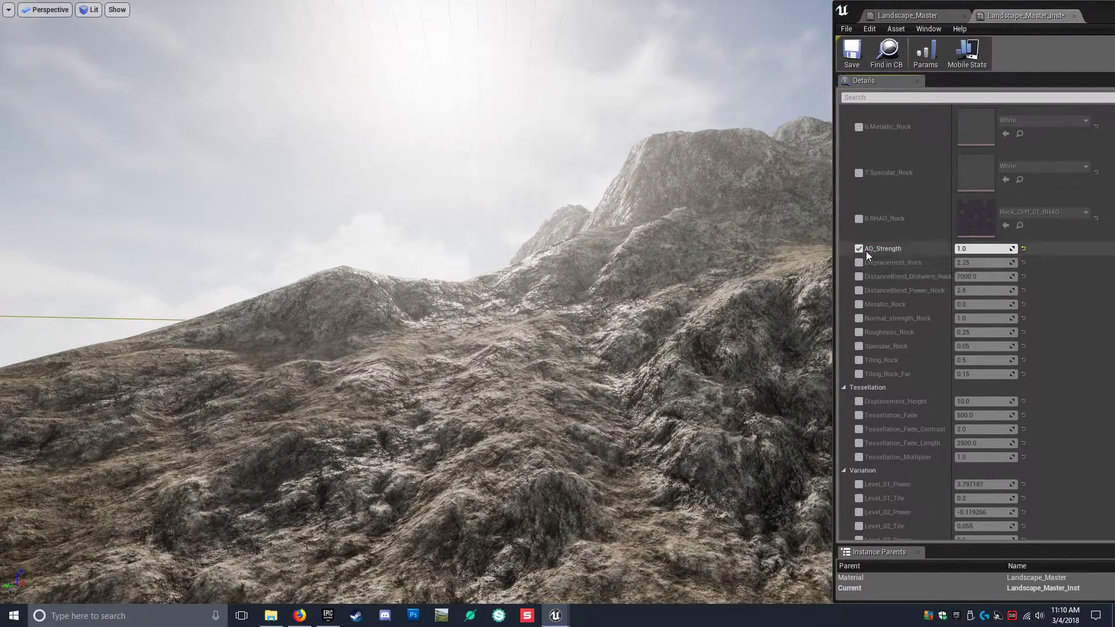
pyautogui.click(860, 249)
# Look through the Rock, Tessellation and Variation parameters, and return to the moss settings of the Rock group
pyautogui.scroll(-3, 925, 326)
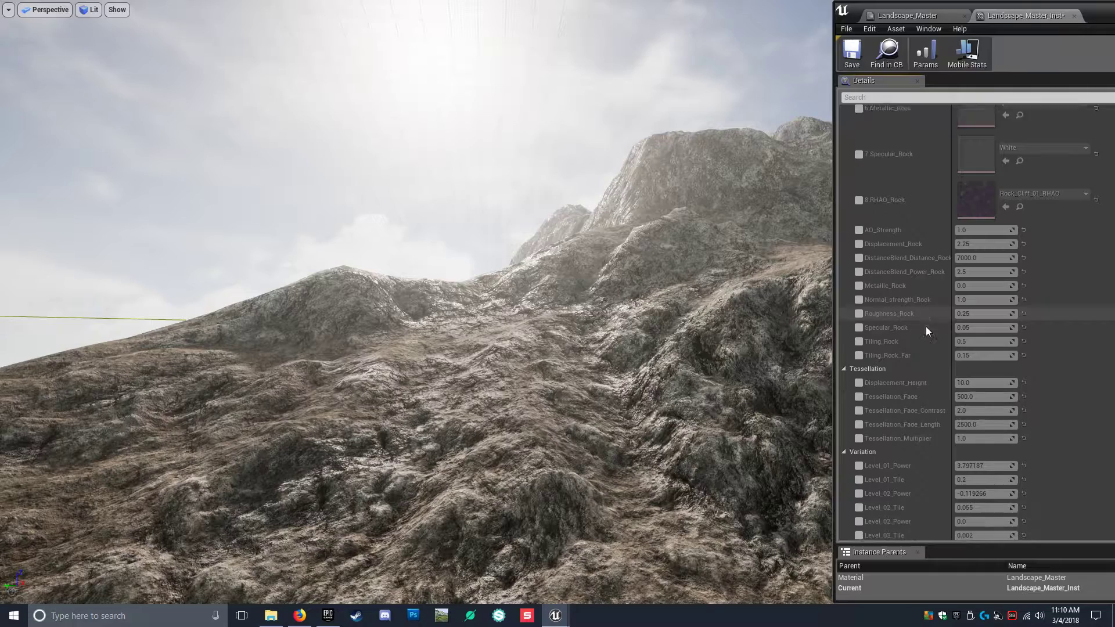
pyautogui.scroll(5, 925, 326)
pyautogui.scroll(4, 925, 326)
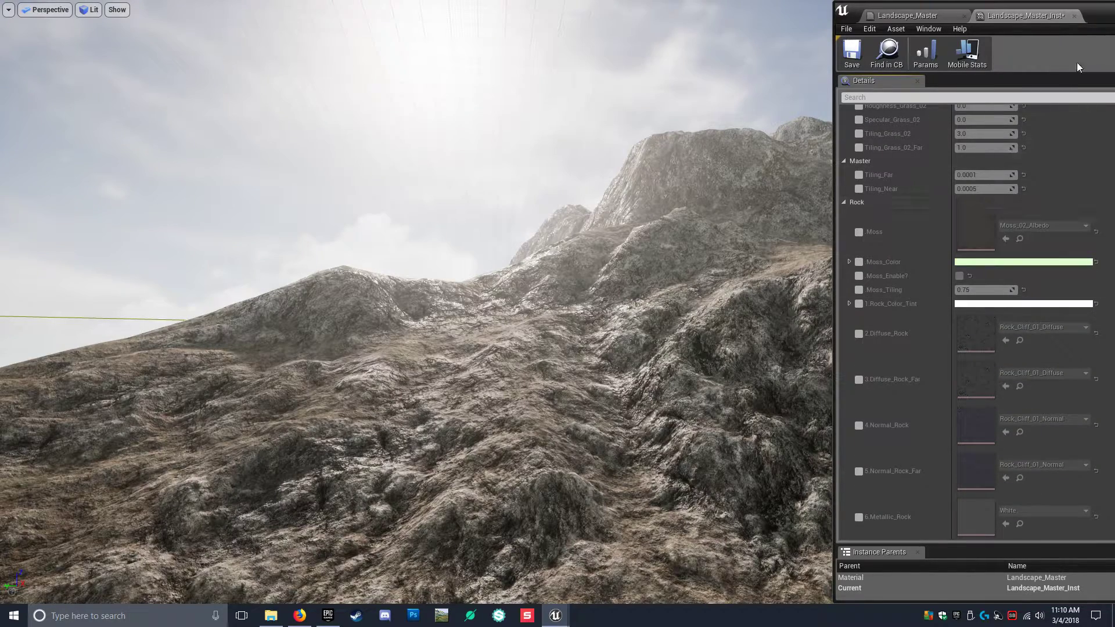
# Close the Landscape_Master_Inst and Landscape_Master editors and restore the full editor layout around the viewport
pyautogui.moveTo(1099, 16); pyautogui.dragTo(1007, 15)
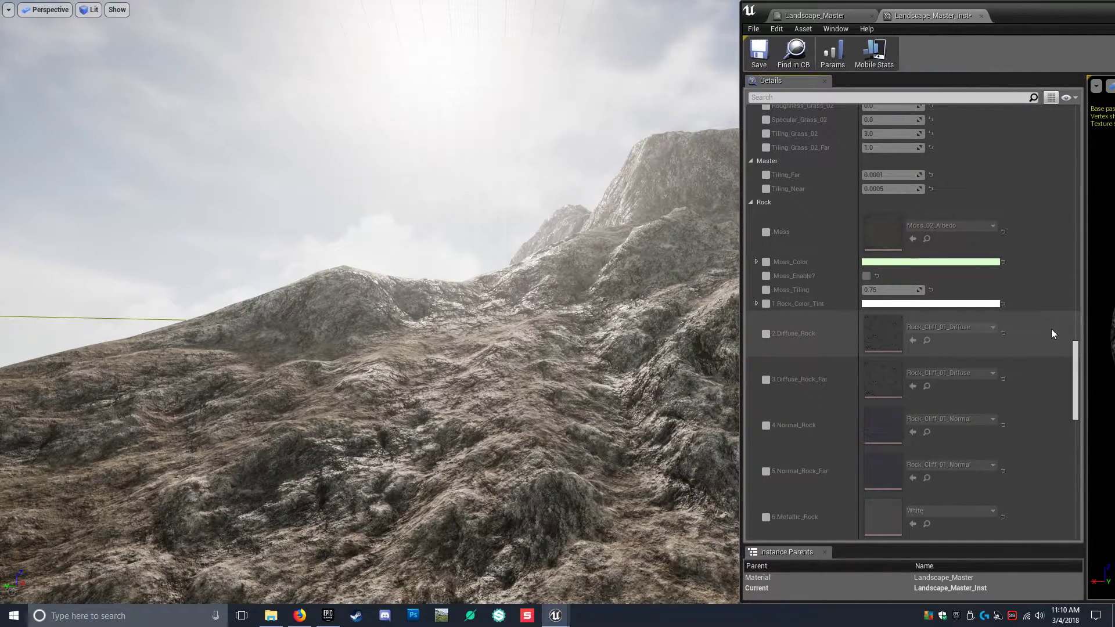
pyautogui.moveTo(1075, 357); pyautogui.dragTo(1064, 123)
pyautogui.scroll(1, 813, 141)
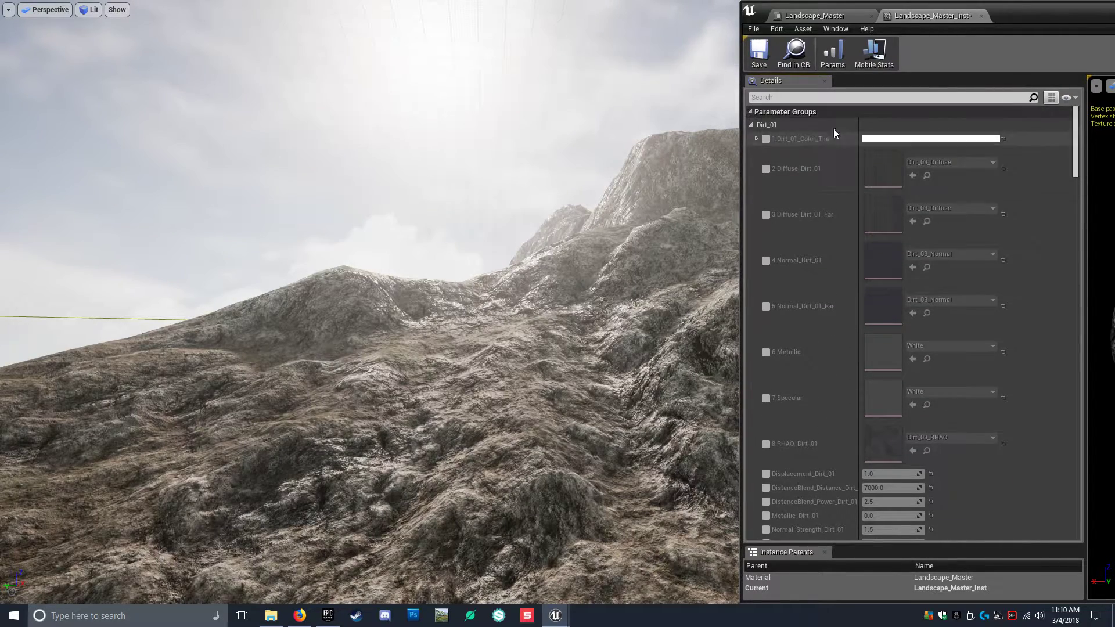
pyautogui.click(981, 16)
pyautogui.moveTo(1005, 13); pyautogui.dragTo(718, 18)
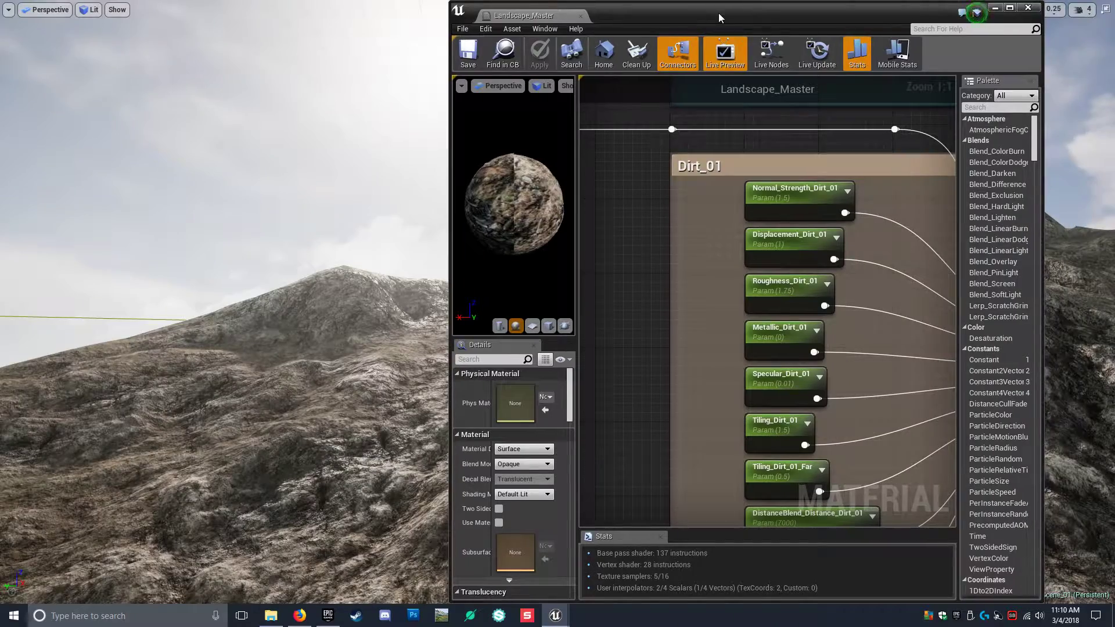
pyautogui.click(1027, 8)
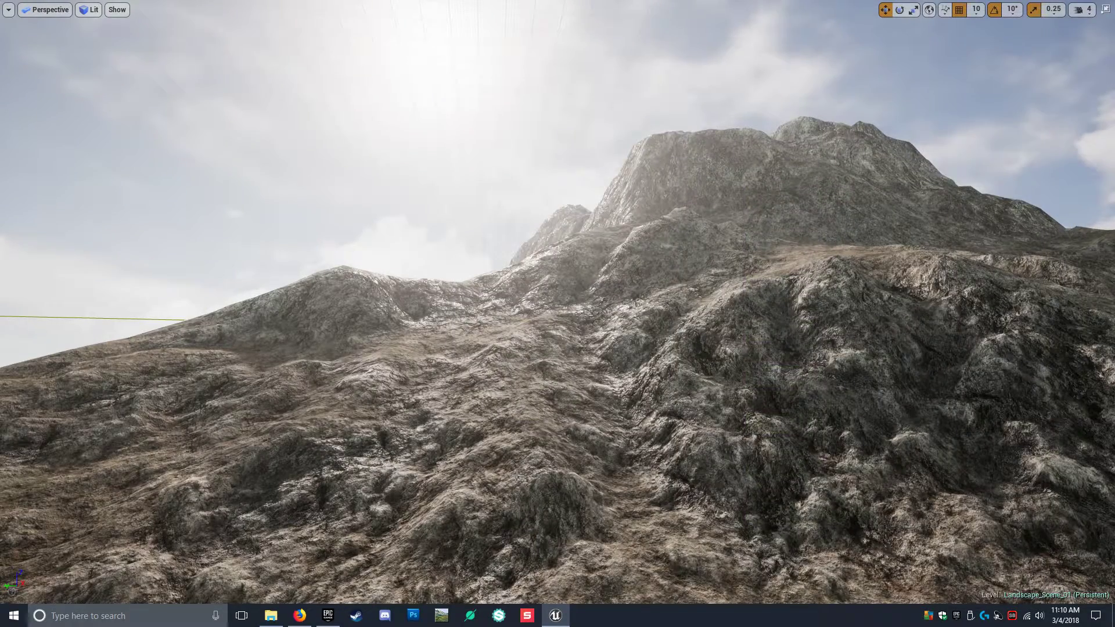
pyautogui.press('F11')
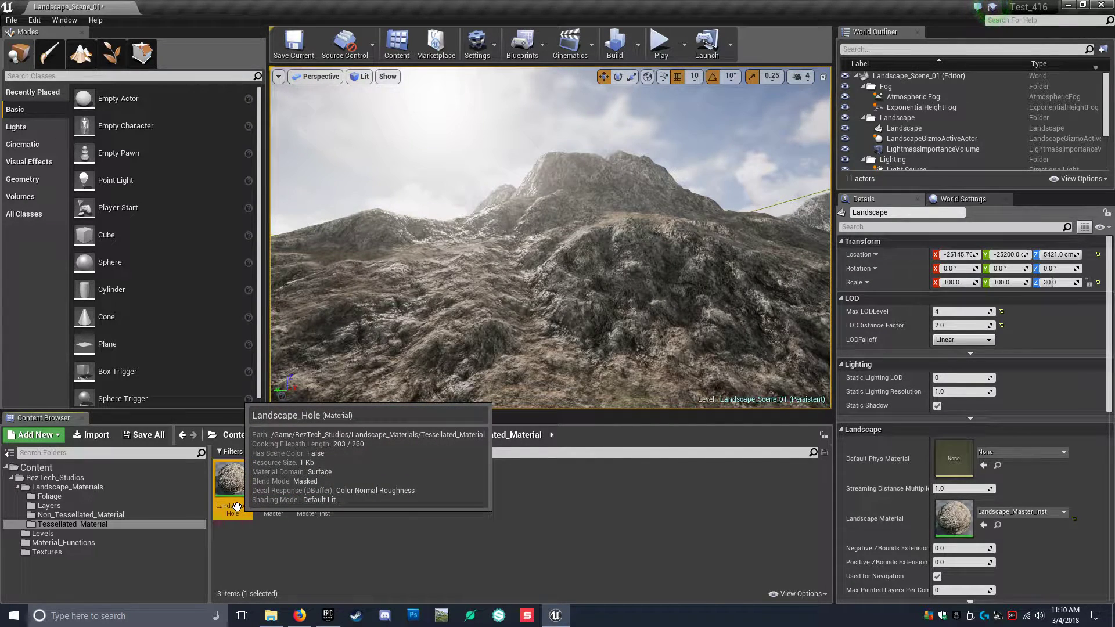
# Select the landscape, reveal its advanced Landscape properties, and compare the assigned hole material with the Landscape_Hole asset
pyautogui.moveTo(458, 310); pyautogui.dragTo(314, 314, button='right')
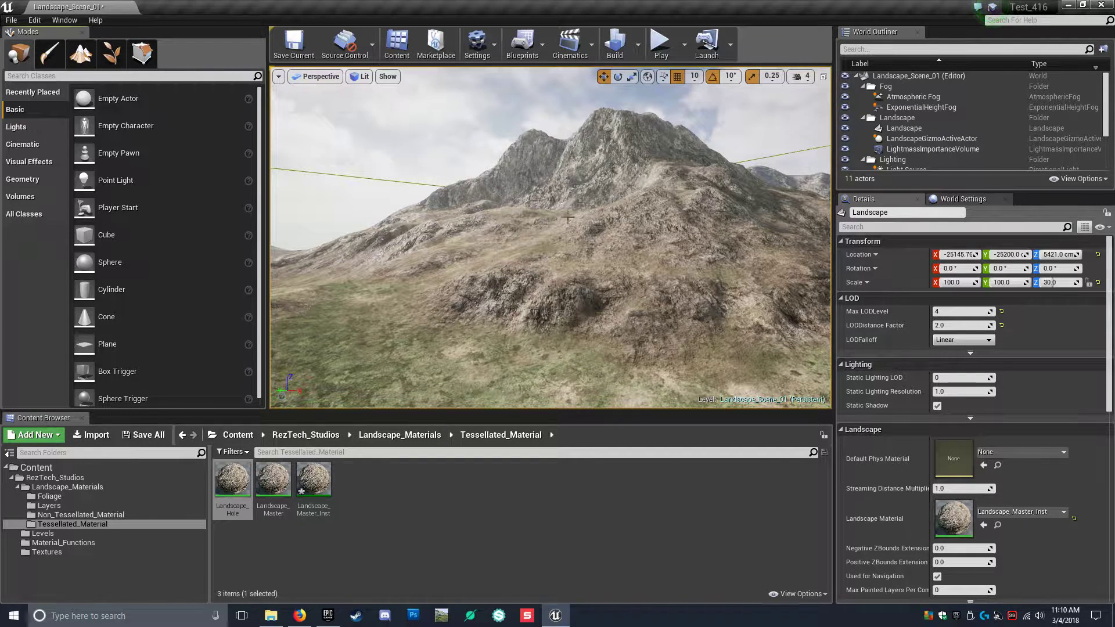
pyautogui.click(568, 217)
pyautogui.scroll(-3, 1014, 343)
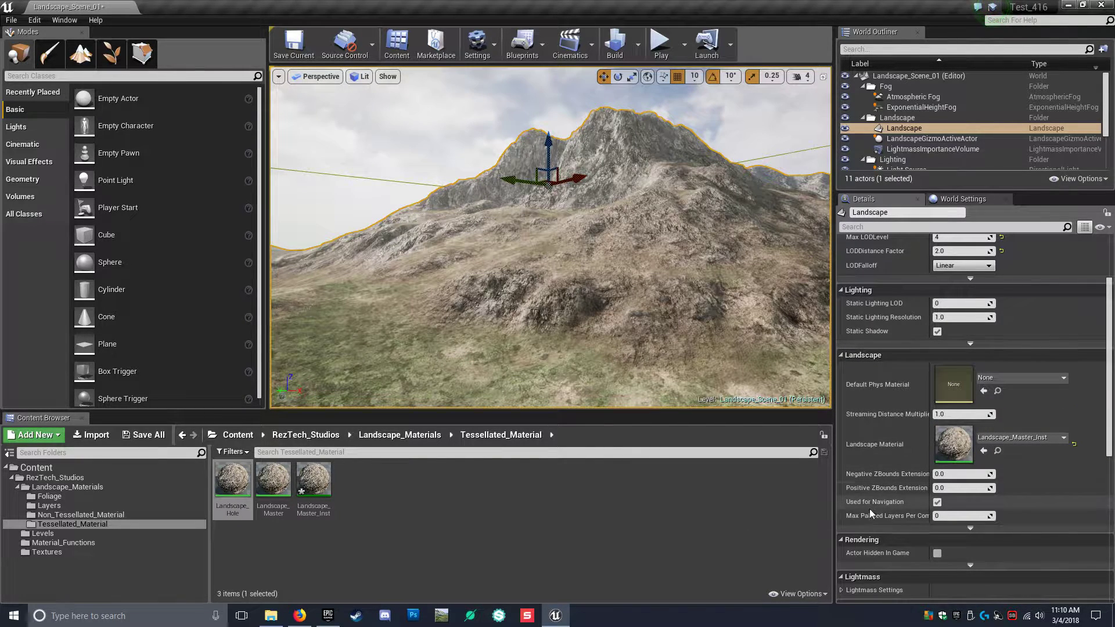
pyautogui.click(971, 528)
pyautogui.scroll(-2, 989, 492)
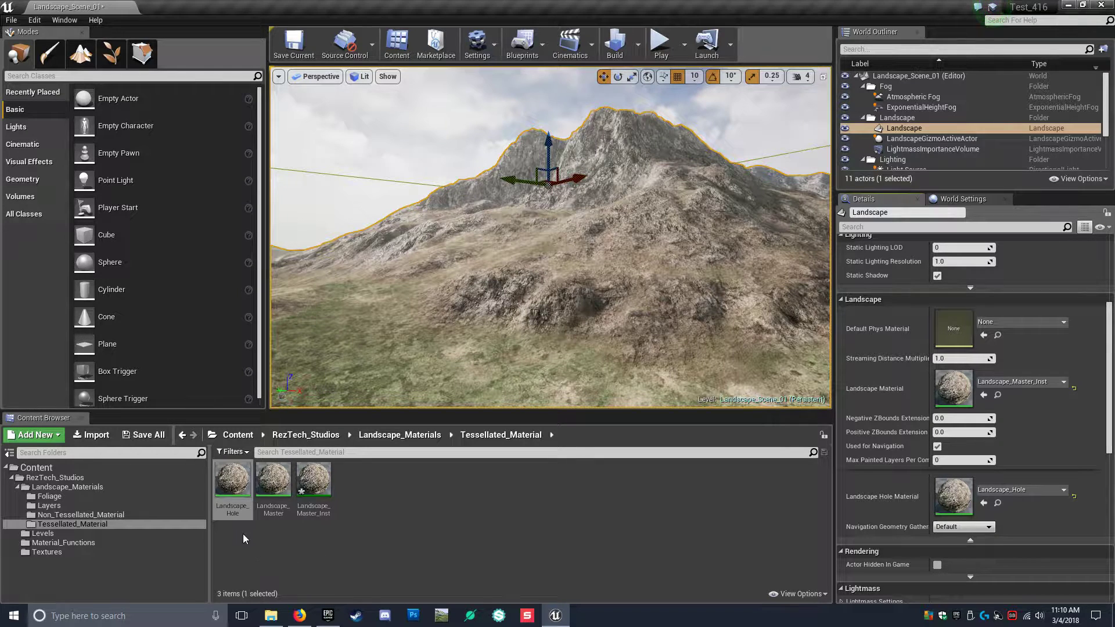
pyautogui.click(232, 482)
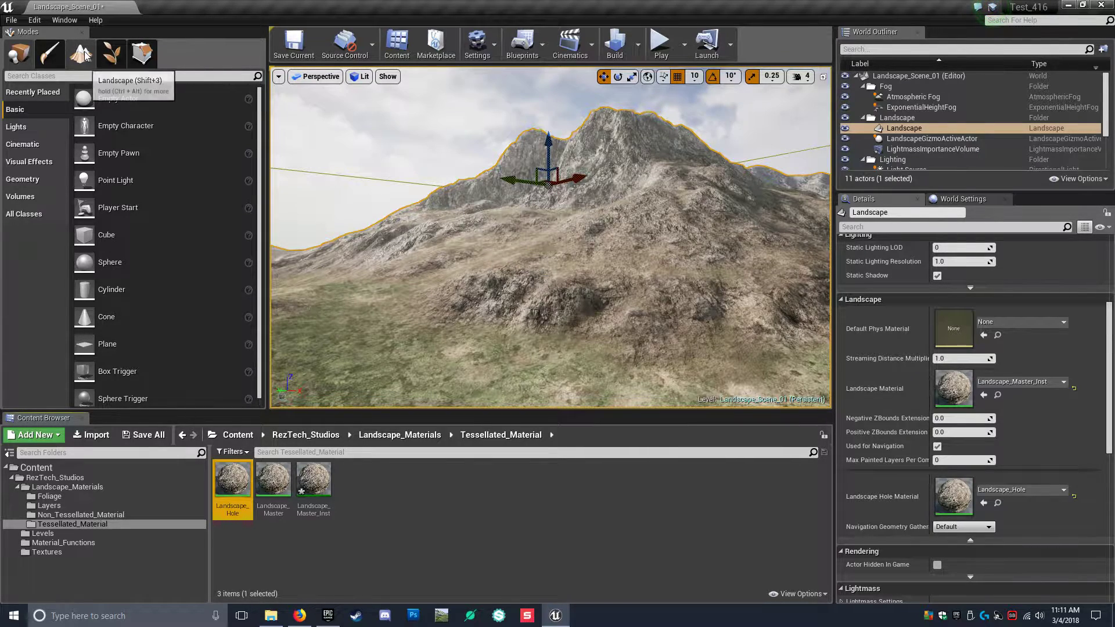
# Deselect the landscape, approach the rocky slope, and activate the Visibility sculpting tool in Landscape mode
pyautogui.moveTo(542, 235)
pyautogui.mouseDown(button='right')
pyautogui.moveTo(551, 203)
pyautogui.moveTo(537, 236)
pyautogui.mouseUp(button='right')
pyautogui.press('Escape')
pyautogui.press('w')
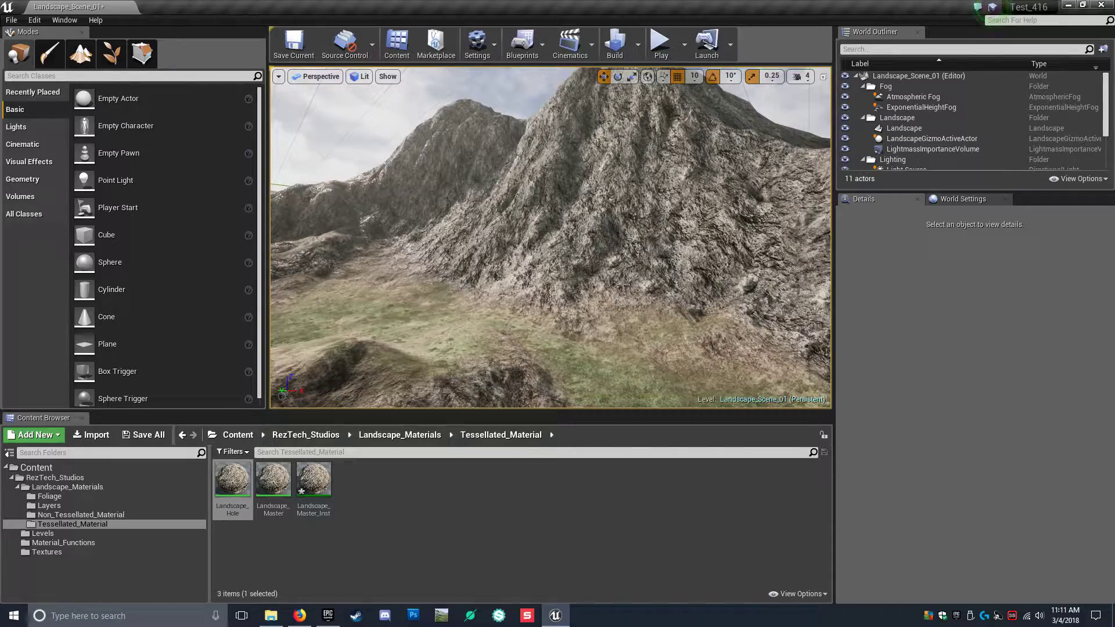
pyautogui.press('w')
pyautogui.moveTo(549, 237)
pyautogui.mouseDown(button='right')
pyautogui.moveTo(554, 259)
pyautogui.moveTo(559, 226)
pyautogui.mouseUp(button='right')
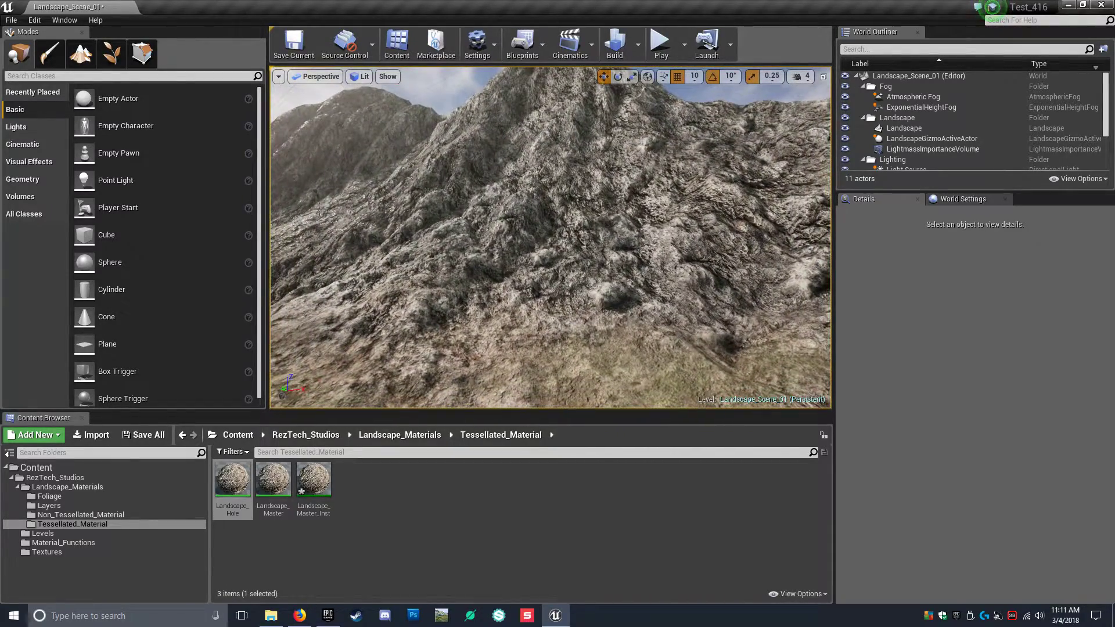
pyautogui.click(82, 54)
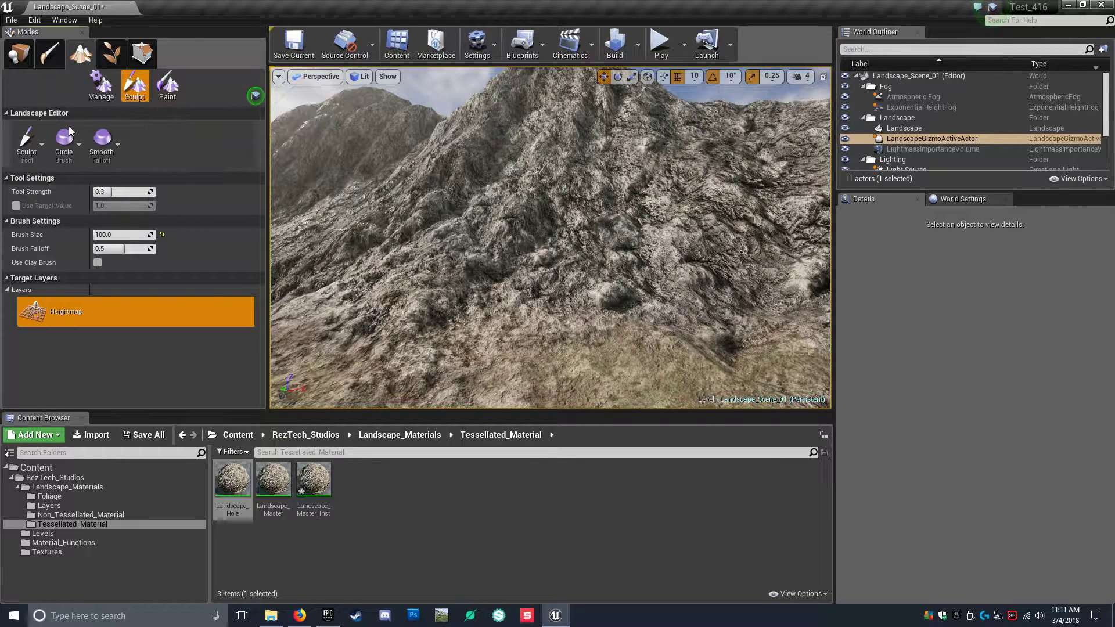
pyautogui.click(29, 142)
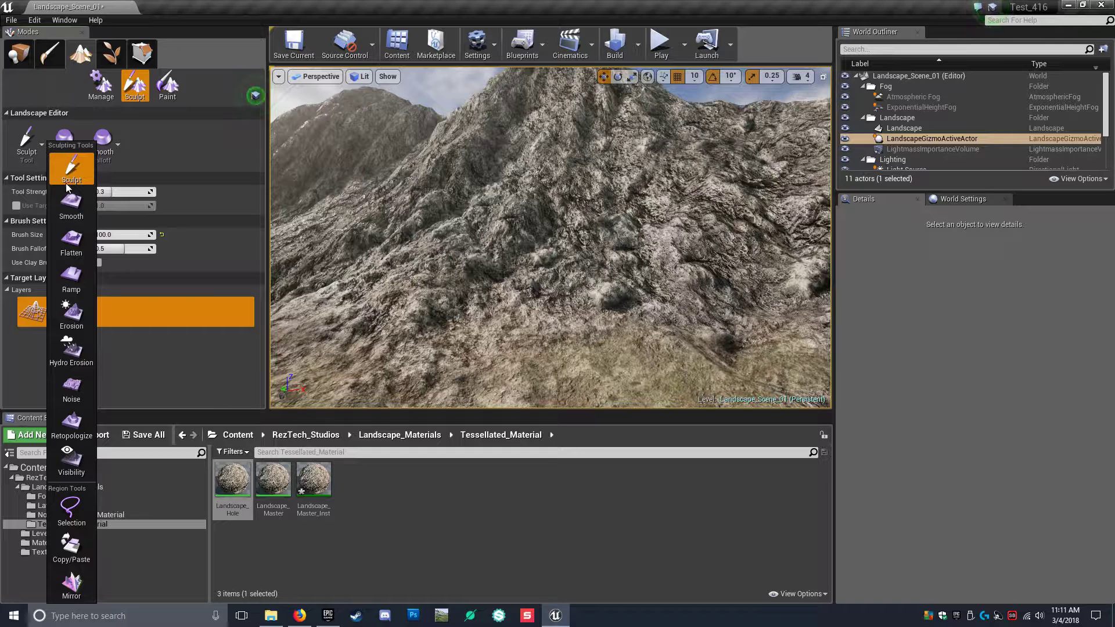
pyautogui.click(78, 457)
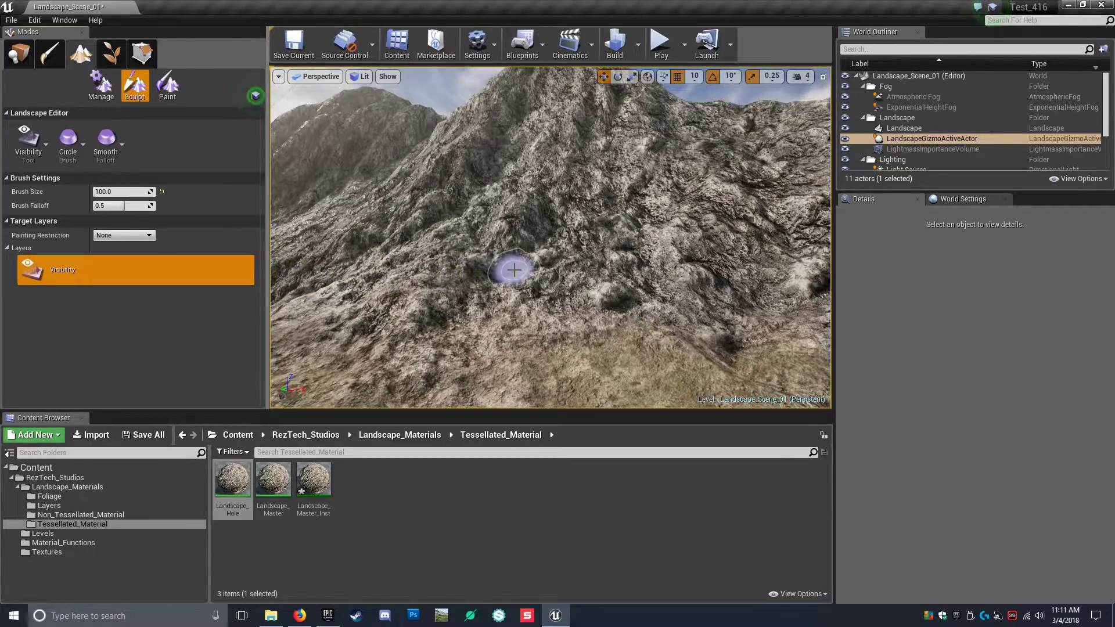
# Cut a large irregular hole through the rocky mountainside with the Visibility brush in the full-screen viewport
pyautogui.moveTo(513, 269)
pyautogui.mouseDown(button='right')
pyautogui.moveTo(521, 262)
pyautogui.moveTo(554, 295)
pyautogui.moveTo(542, 281)
pyautogui.mouseUp(button='right')
pyautogui.press('F11')
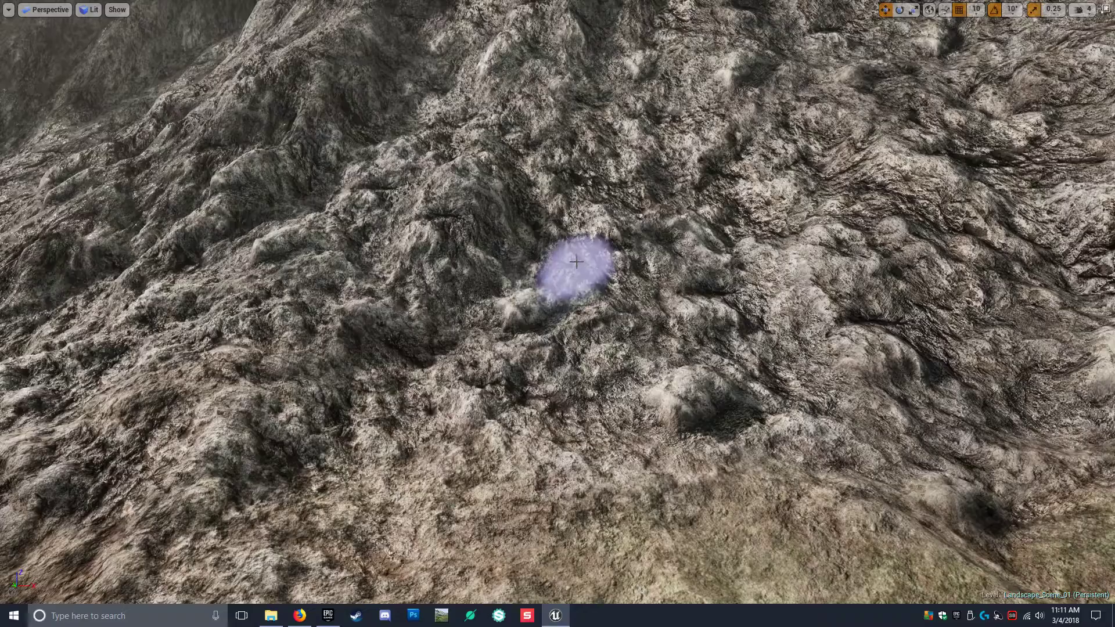
pyautogui.moveTo(575, 268)
pyautogui.mouseDown()
pyautogui.moveTo(528, 329)
pyautogui.moveTo(660, 329)
pyautogui.moveTo(597, 242)
pyautogui.moveTo(677, 249)
pyautogui.moveTo(530, 209)
pyautogui.moveTo(468, 324)
pyautogui.mouseUp()
pyautogui.moveTo(468, 324)
pyautogui.mouseDown(button='right')
pyautogui.moveTo(400, 325)
pyautogui.moveTo(383, 284)
pyautogui.moveTo(442, 360)
pyautogui.moveTo(517, 428)
pyautogui.mouseUp(button='right')
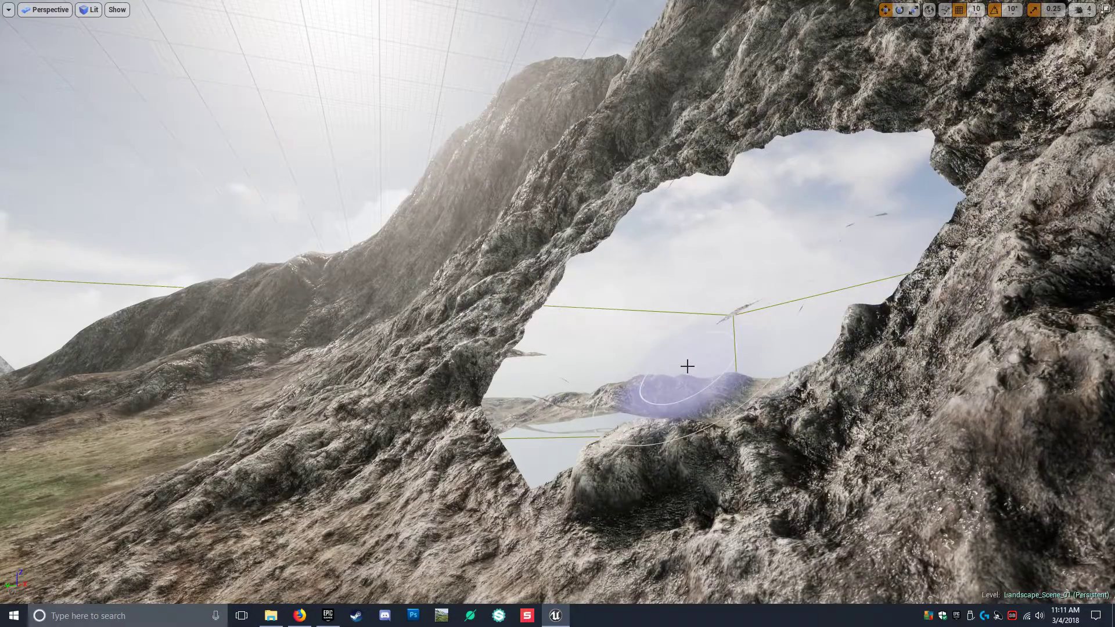
pyautogui.moveTo(653, 342)
pyautogui.mouseDown(button='right')
pyautogui.moveTo(645, 316)
pyautogui.moveTo(754, 406)
pyautogui.moveTo(734, 184)
pyautogui.mouseUp(button='right')
pyautogui.moveTo(735, 184); pyautogui.dragTo(539, 217)
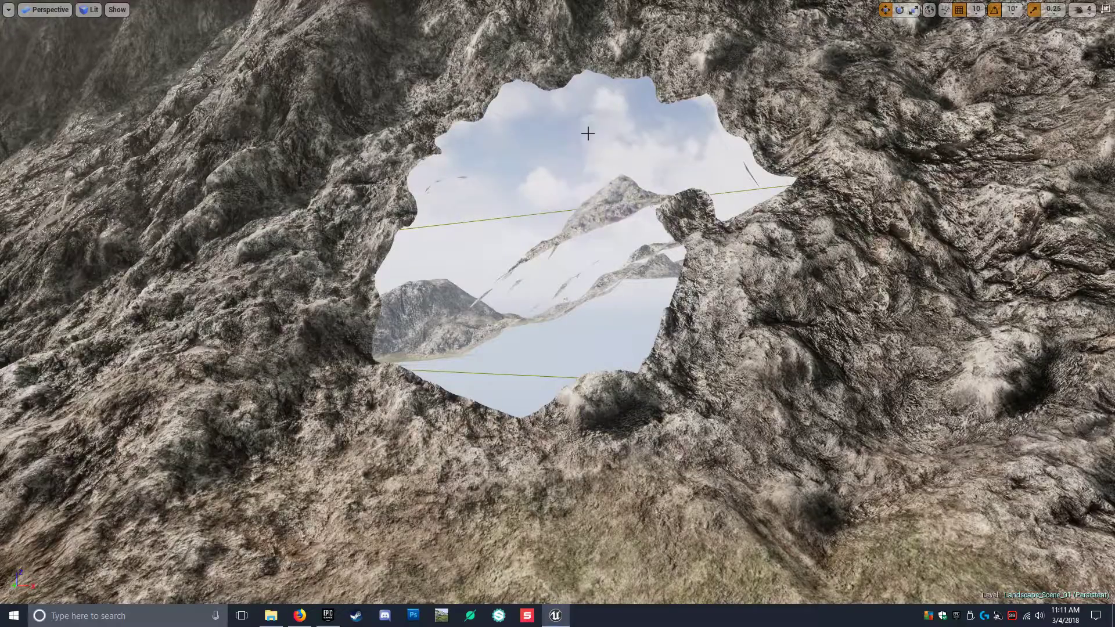
# Fill the hole in the mountainside back in by erasing the painted visibility mask
pyautogui.keyDown('shift'); pyautogui.moveTo(587, 133); pyautogui.dragTo(498, 112); pyautogui.keyUp('shift')
pyautogui.moveTo(544, 132)
pyautogui.mouseDown(button='right')
pyautogui.moveTo(604, 192)
pyautogui.moveTo(601, 127)
pyautogui.moveTo(505, 182)
pyautogui.mouseUp(button='right')
pyautogui.keyDown('shift'); pyautogui.moveTo(518, 186); pyautogui.dragTo(519, 114); pyautogui.keyUp('shift')
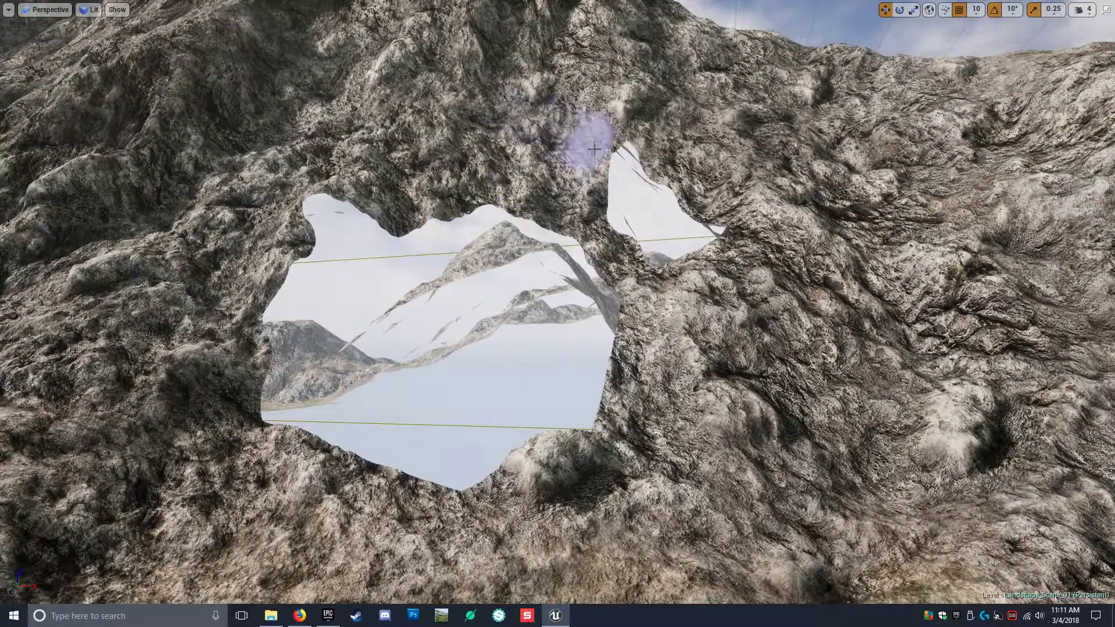
pyautogui.moveTo(497, 196)
pyautogui.keyDown('shift'); pyautogui.mouseDown()
pyautogui.moveTo(294, 256)
pyautogui.moveTo(535, 256)
pyautogui.moveTo(324, 331)
pyautogui.moveTo(574, 330)
pyautogui.moveTo(486, 473)
pyautogui.moveTo(408, 334)
pyautogui.mouseUp(); pyautogui.keyUp('shift')
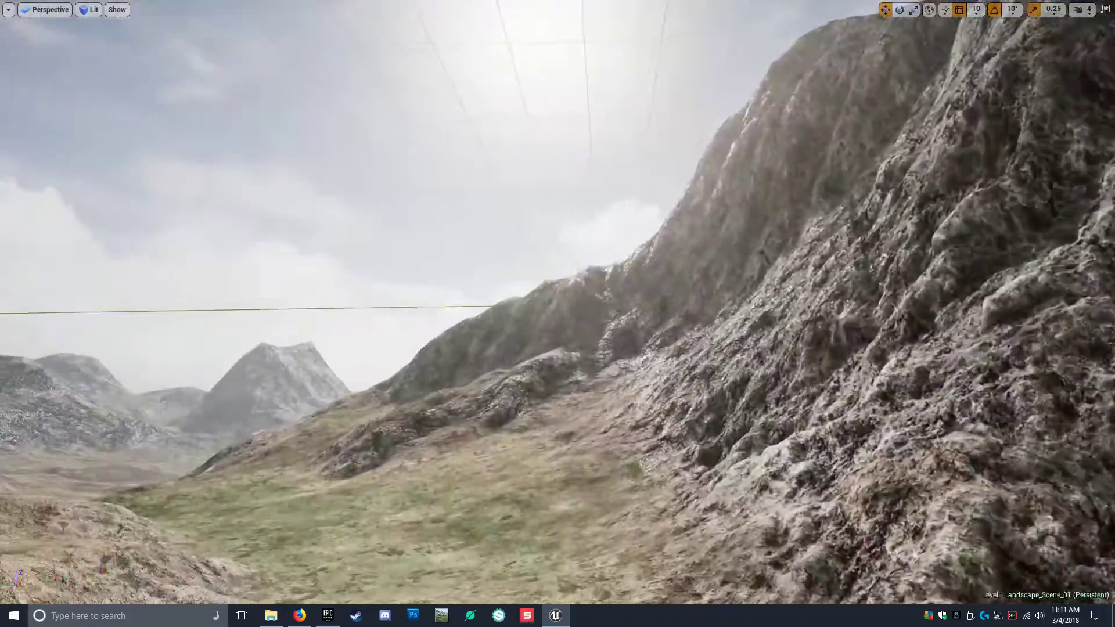
# Try cutting and refilling holes in the grassy ground and on the rocky slope with the Visibility brush
pyautogui.moveTo(558, 314); pyautogui.dragTo(564, 406, button='right')
pyautogui.moveTo(564, 272); pyautogui.dragTo(566, 257, button='right')
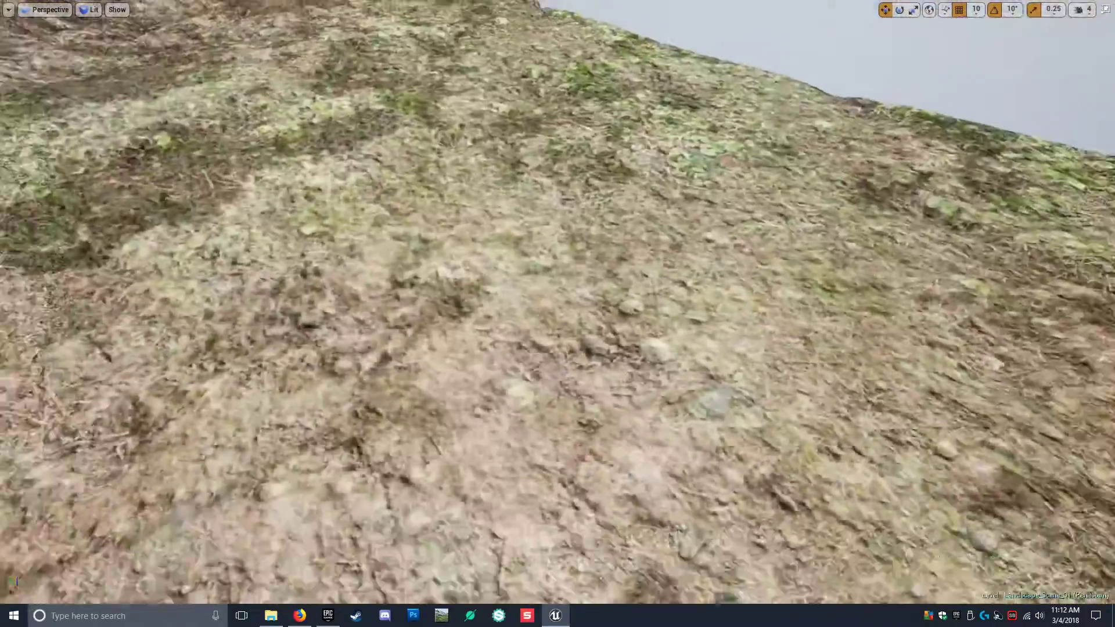
pyautogui.moveTo(630, 186); pyautogui.dragTo(629, 162, button='right')
pyautogui.moveTo(629, 162); pyautogui.dragTo(627, 256)
pyautogui.moveTo(628, 256)
pyautogui.mouseDown(button='right')
pyautogui.moveTo(592, 232)
pyautogui.moveTo(697, 215)
pyautogui.moveTo(644, 224)
pyautogui.moveTo(636, 183)
pyautogui.moveTo(523, 278)
pyautogui.moveTo(523, 221)
pyautogui.mouseUp(button='right')
pyautogui.keyDown('shift'); pyautogui.moveTo(523, 220); pyautogui.dragTo(468, 280); pyautogui.keyUp('shift')
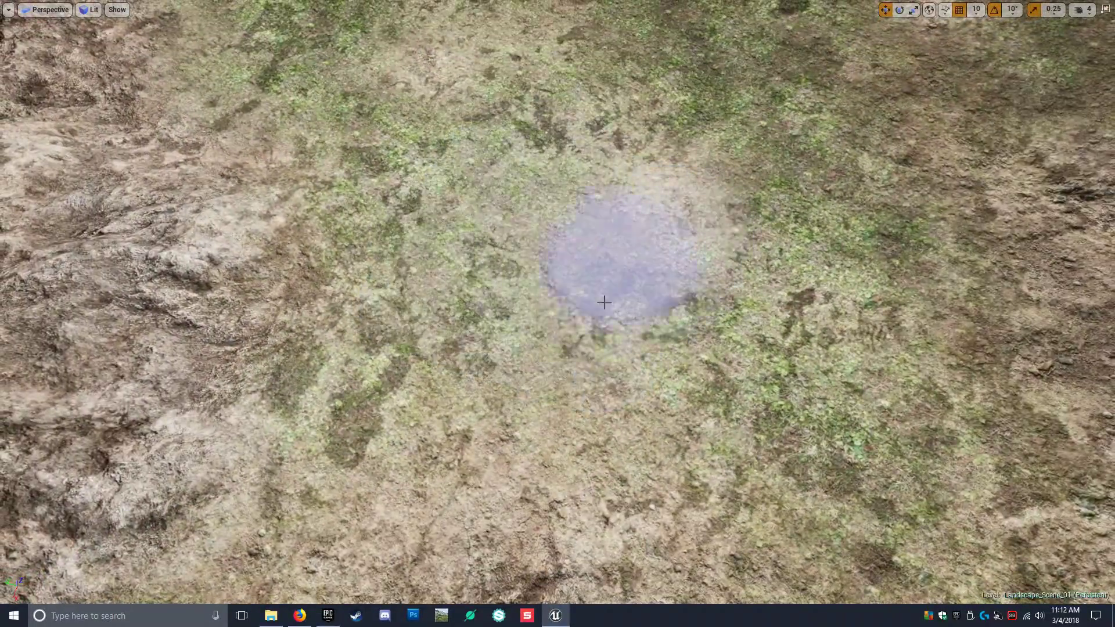
pyautogui.moveTo(605, 302)
pyautogui.mouseDown(button='right')
pyautogui.moveTo(755, 290)
pyautogui.moveTo(802, 302)
pyautogui.mouseUp(button='right')
pyautogui.moveTo(552, 261)
pyautogui.mouseDown()
pyautogui.moveTo(515, 266)
pyautogui.moveTo(690, 328)
pyautogui.mouseUp()
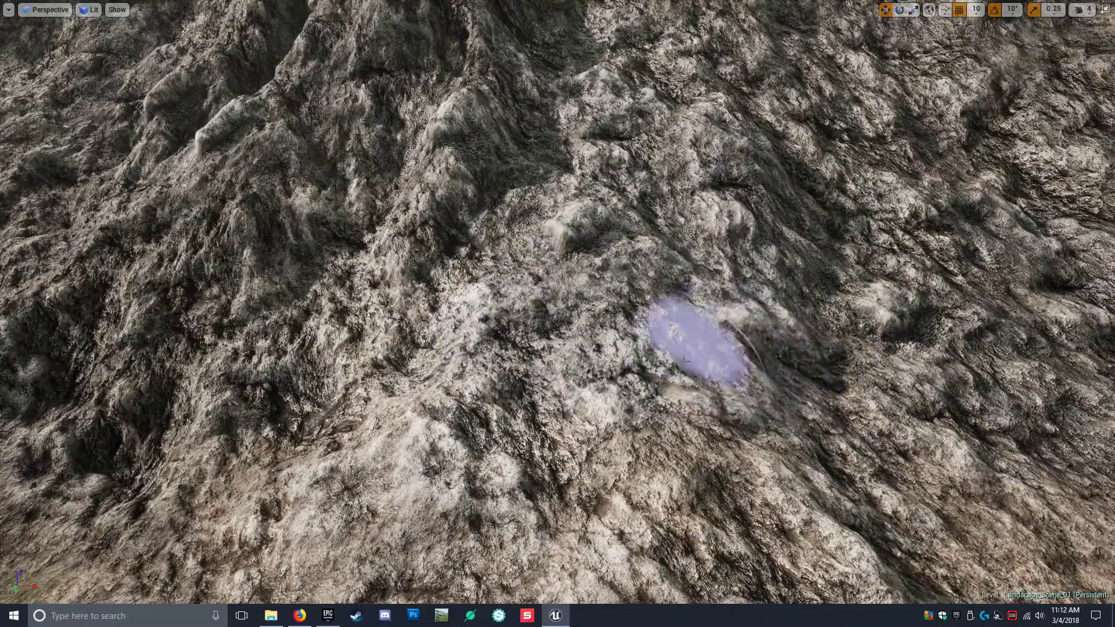
# Return to a wide view with the full editor layout and save all changes, including the Landscape_Scene_01 map
pyautogui.moveTo(684, 359); pyautogui.dragTo(302, 307, button='right')
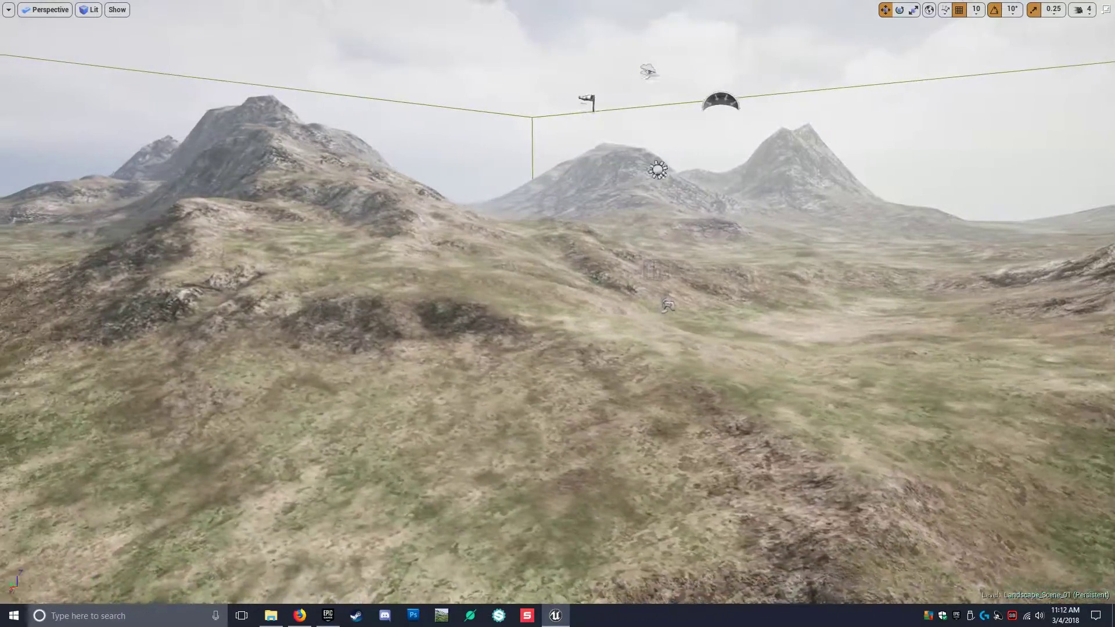
pyautogui.moveTo(632, 302); pyautogui.dragTo(615, 302, button='right')
pyautogui.press('F11')
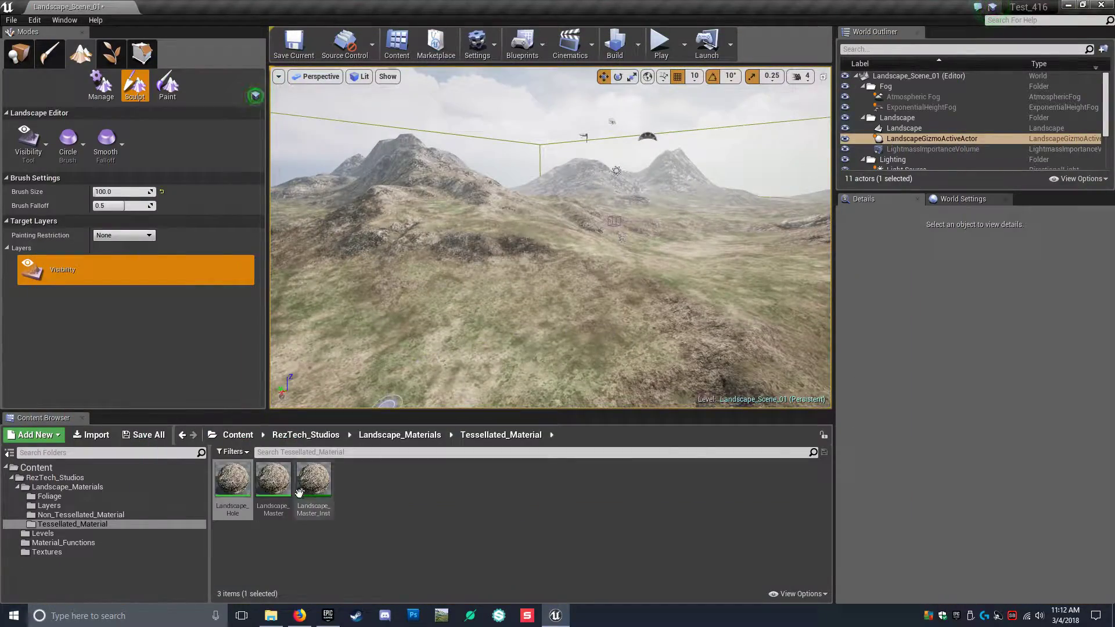
pyautogui.hotkey('ctrl', 'shift', 's')
pyautogui.click(661, 414)
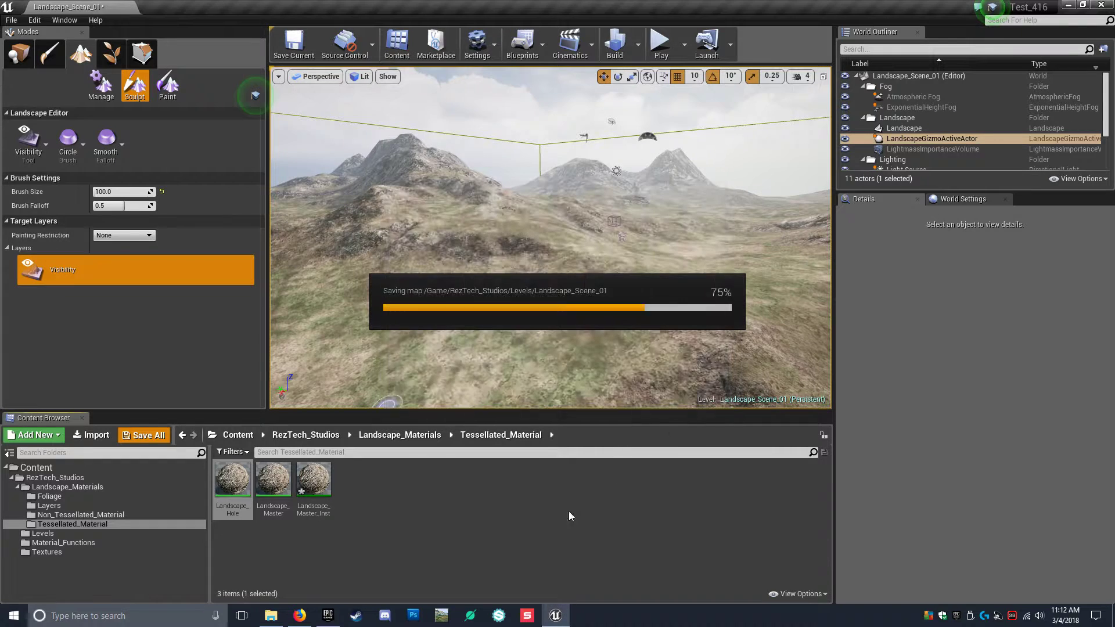
# Reopen Landscape_Master_Inst, enlarge its window, review the Dirt, Grass, Master and Rock parameter groups, and close it
pyautogui.doubleClick(313, 479)
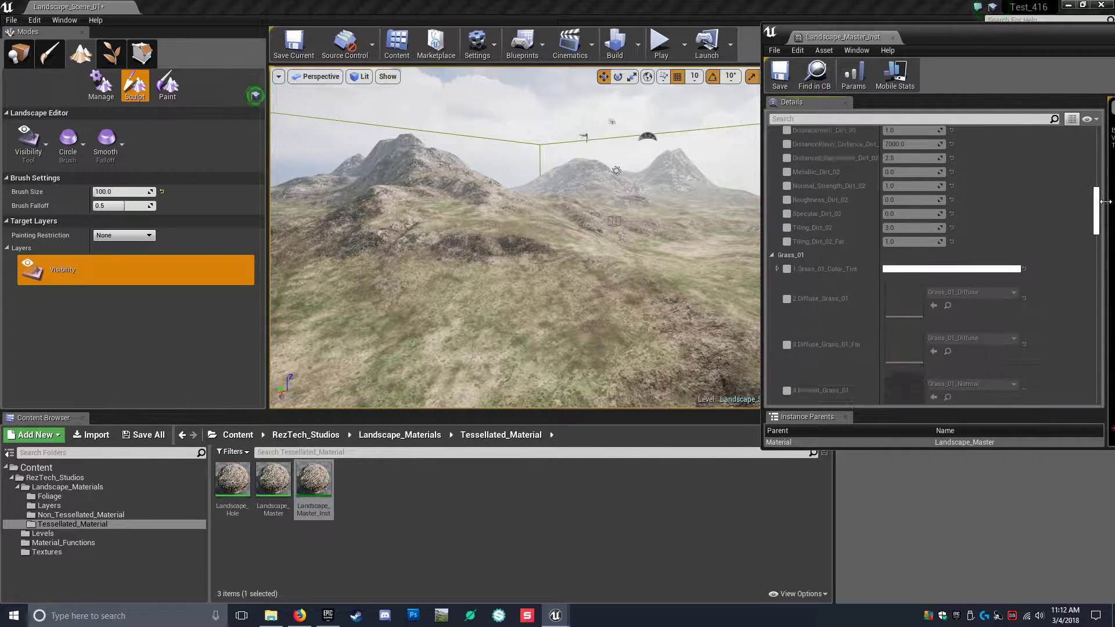
pyautogui.moveTo(844, 448); pyautogui.dragTo(845, 573)
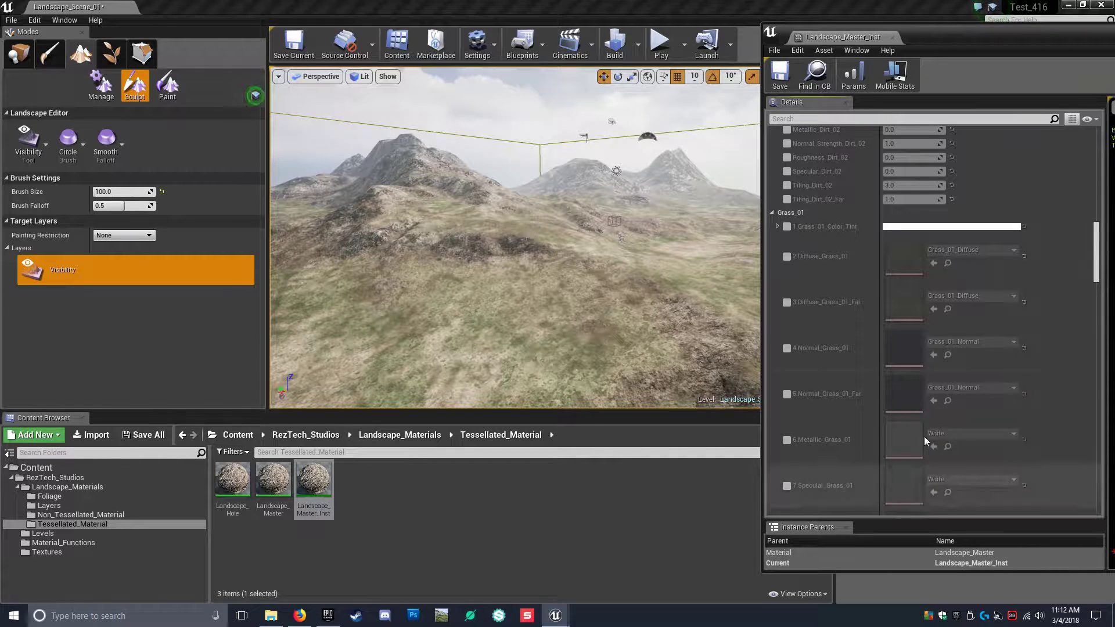
pyautogui.scroll(5, 1095, 210)
pyautogui.moveTo(1096, 210); pyautogui.dragTo(1095, 191)
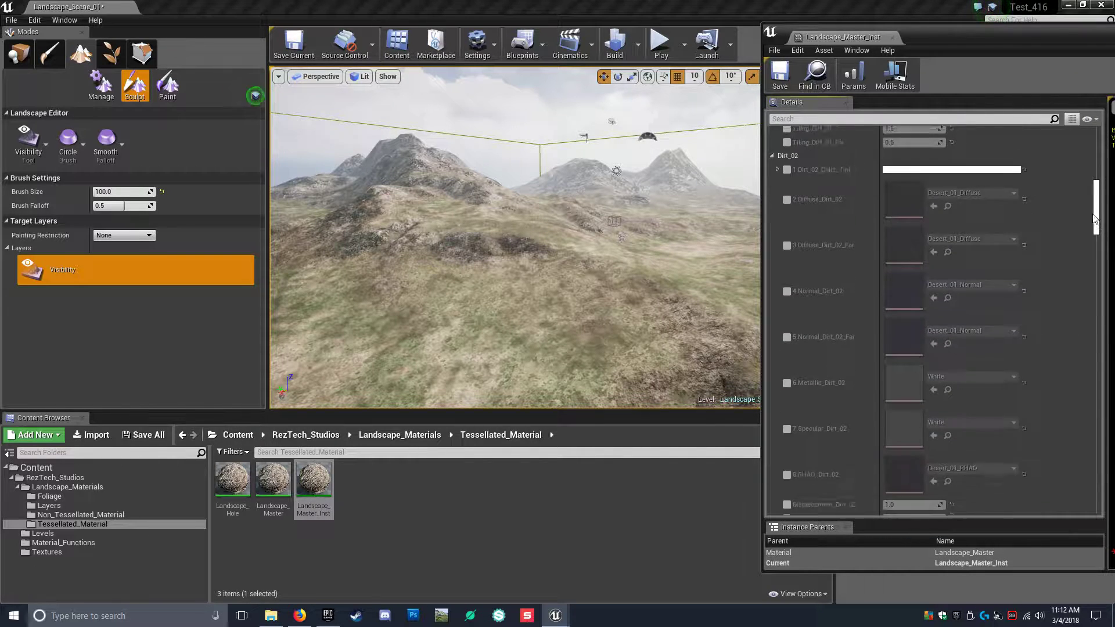
pyautogui.moveTo(1091, 308); pyautogui.dragTo(1088, 330)
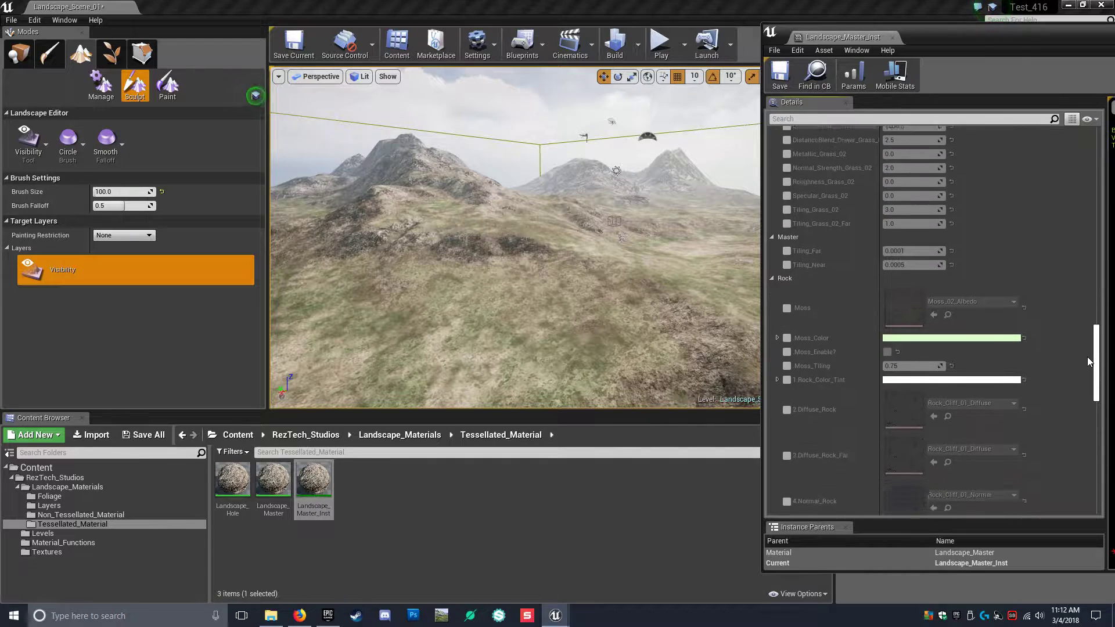
pyautogui.moveTo(1092, 397); pyautogui.dragTo(1092, 429)
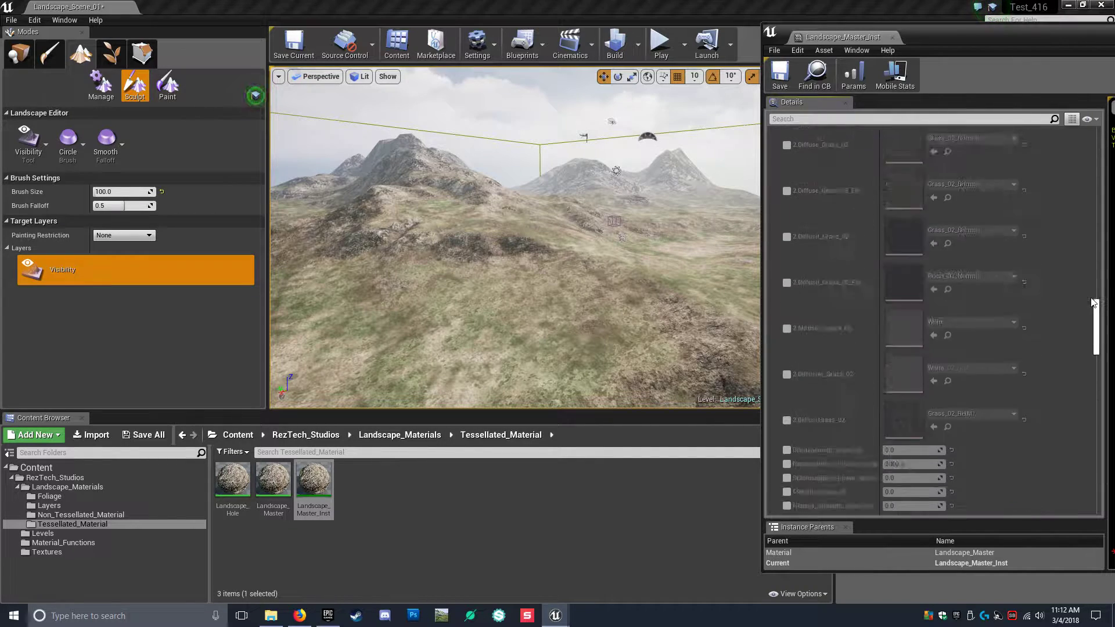
pyautogui.moveTo(938, 38); pyautogui.dragTo(556, 29)
pyautogui.click(928, 20)
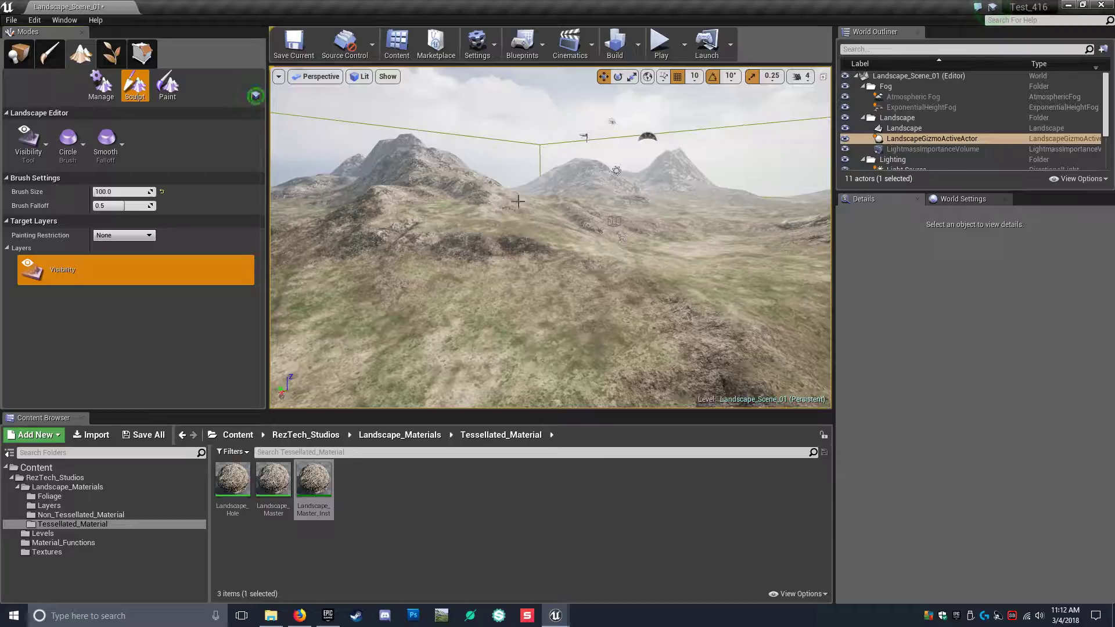
# Survey the grassy valley and surrounding mountains from several angles in the full-screen viewport
pyautogui.press('F11')
pyautogui.moveTo(557, 314); pyautogui.dragTo(499, 285, button='right')
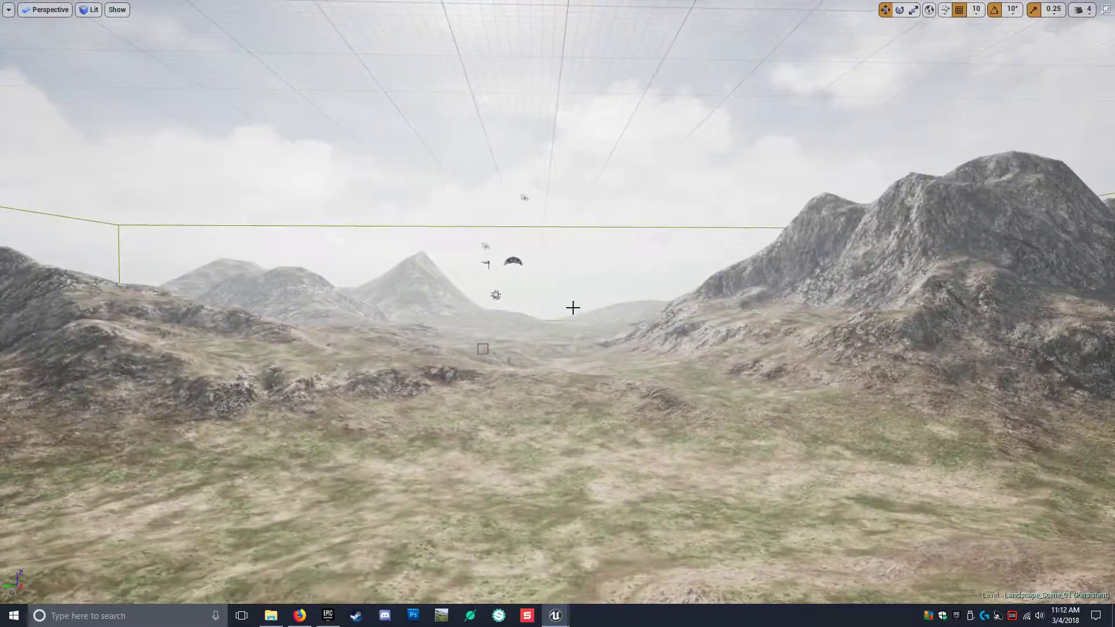
pyautogui.moveTo(572, 306); pyautogui.dragTo(621, 322, button='right')
pyautogui.moveTo(359, 304); pyautogui.dragTo(357, 303, button='right')
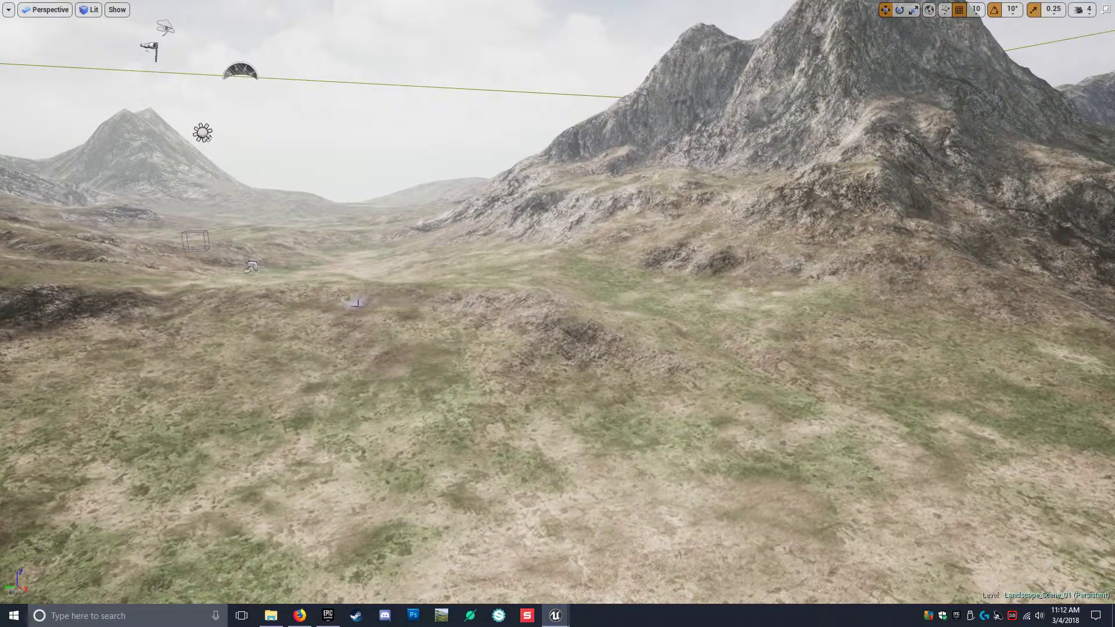
pyautogui.moveTo(617, 344); pyautogui.dragTo(723, 312, button='right')
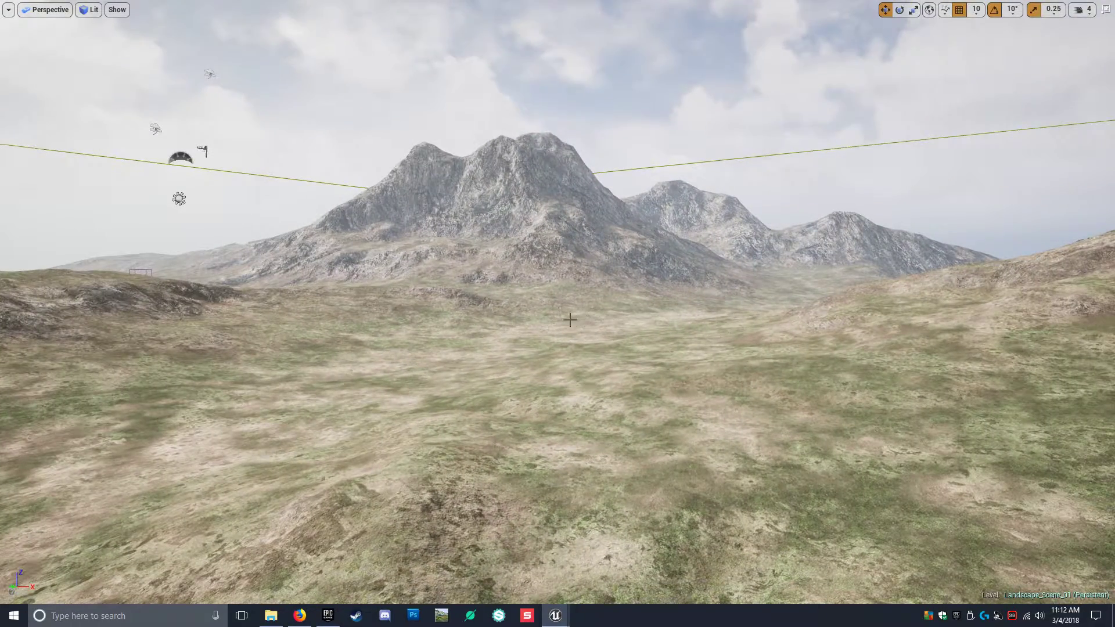
pyautogui.moveTo(570, 319); pyautogui.dragTo(488, 319, button='right')
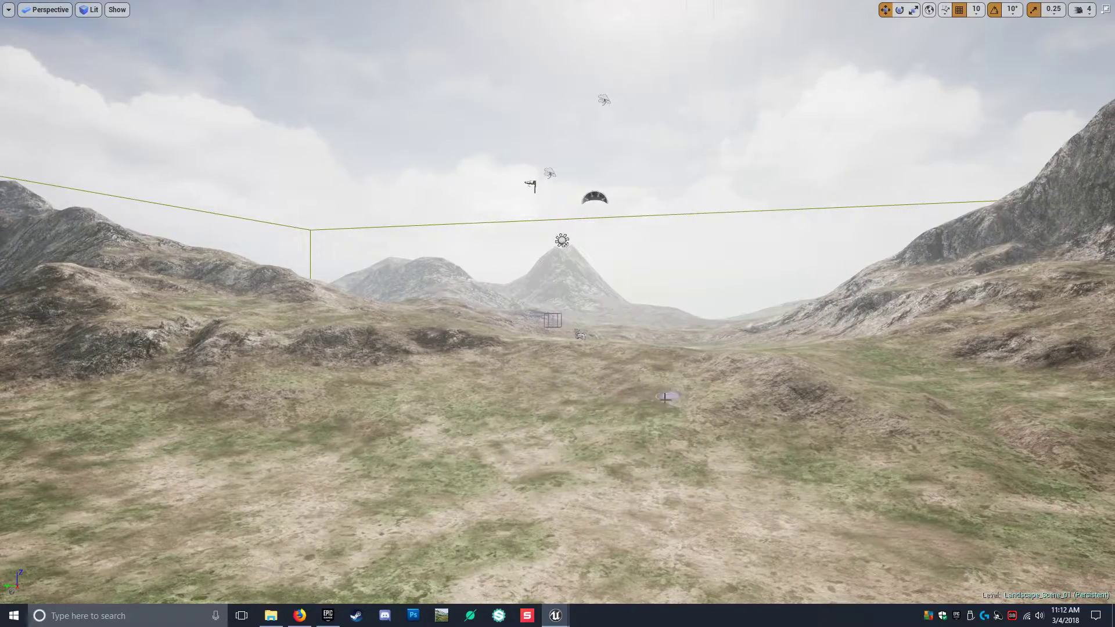
# Examine the material blending on the rocky hillside, ridges and grassy valley from several angles, and return to the full editor layout
pyautogui.moveTo(558, 313); pyautogui.dragTo(655, 400, button='right')
pyautogui.press('w')
pyautogui.press('a')
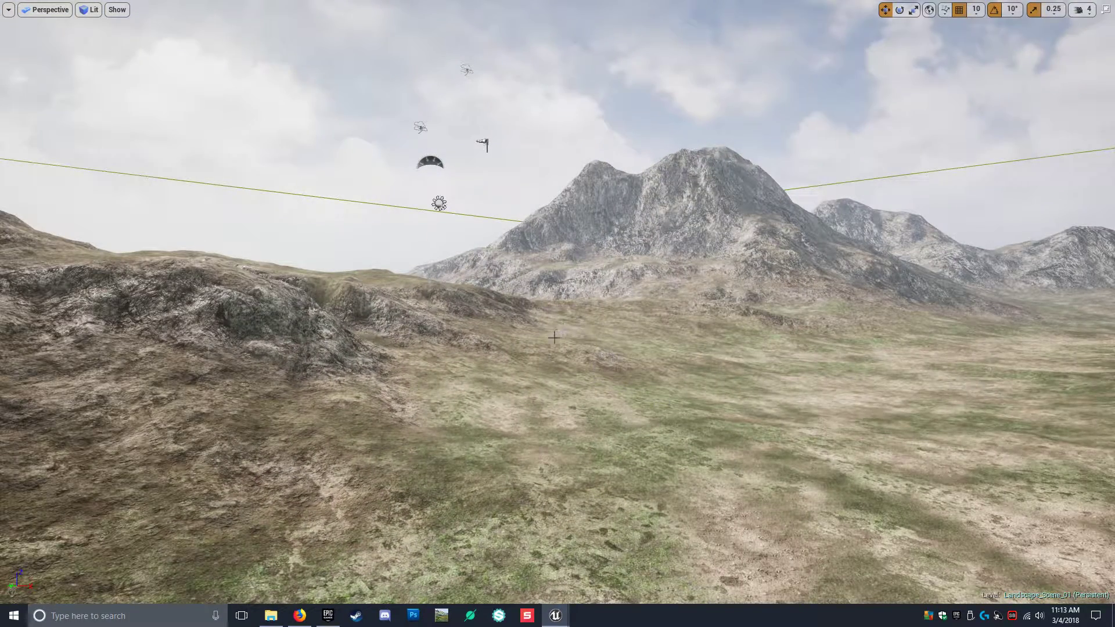
pyautogui.moveTo(577, 347); pyautogui.dragTo(332, 345, button='right')
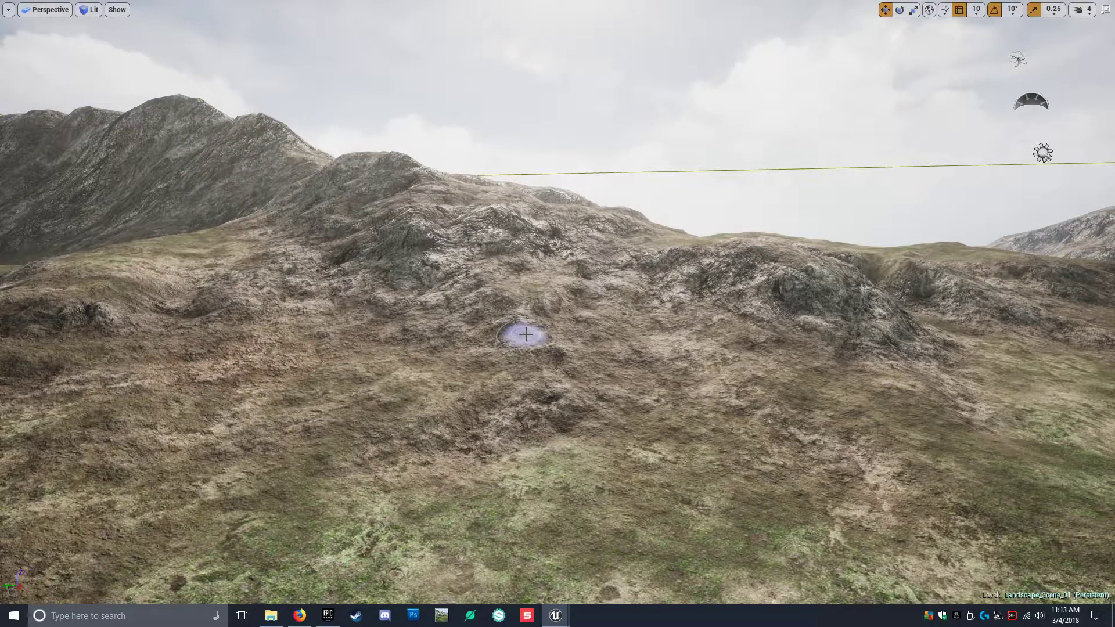
pyautogui.moveTo(526, 335)
pyautogui.mouseDown(button='right')
pyautogui.moveTo(549, 334)
pyautogui.moveTo(521, 335)
pyautogui.mouseUp(button='right')
pyautogui.press('a')
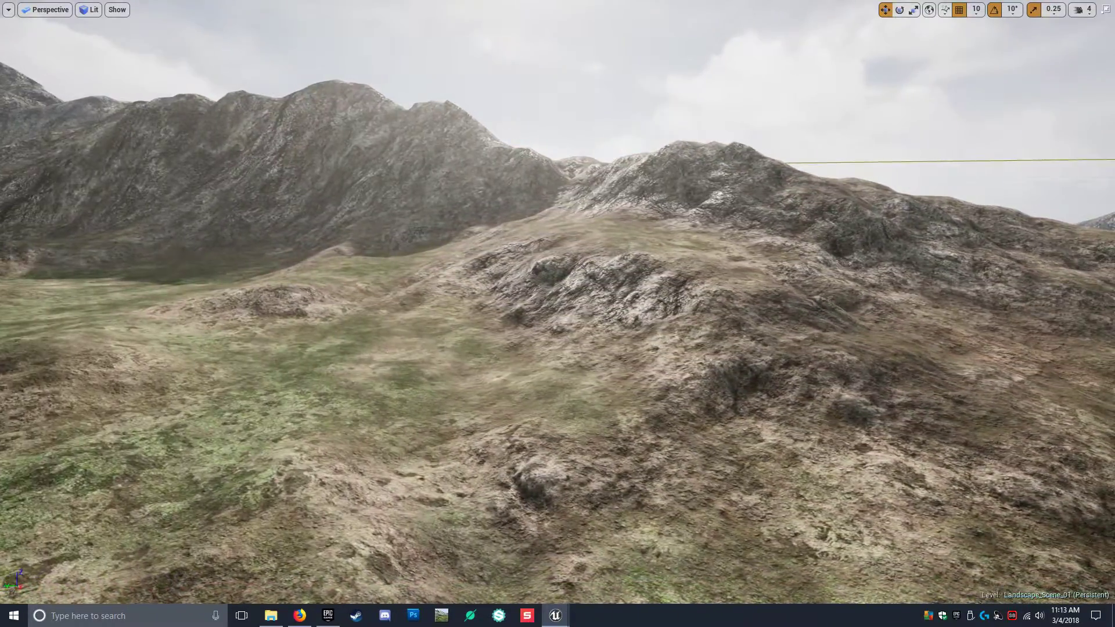
pyautogui.moveTo(452, 335); pyautogui.dragTo(513, 335, button='right')
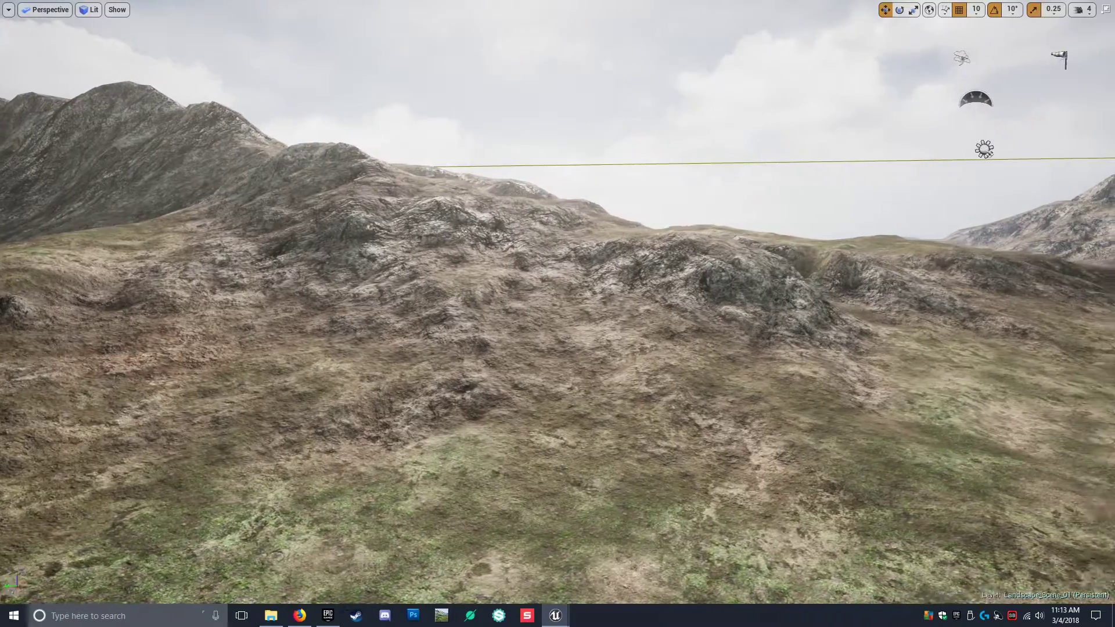
pyautogui.moveTo(557, 313); pyautogui.dragTo(523, 334, button='right')
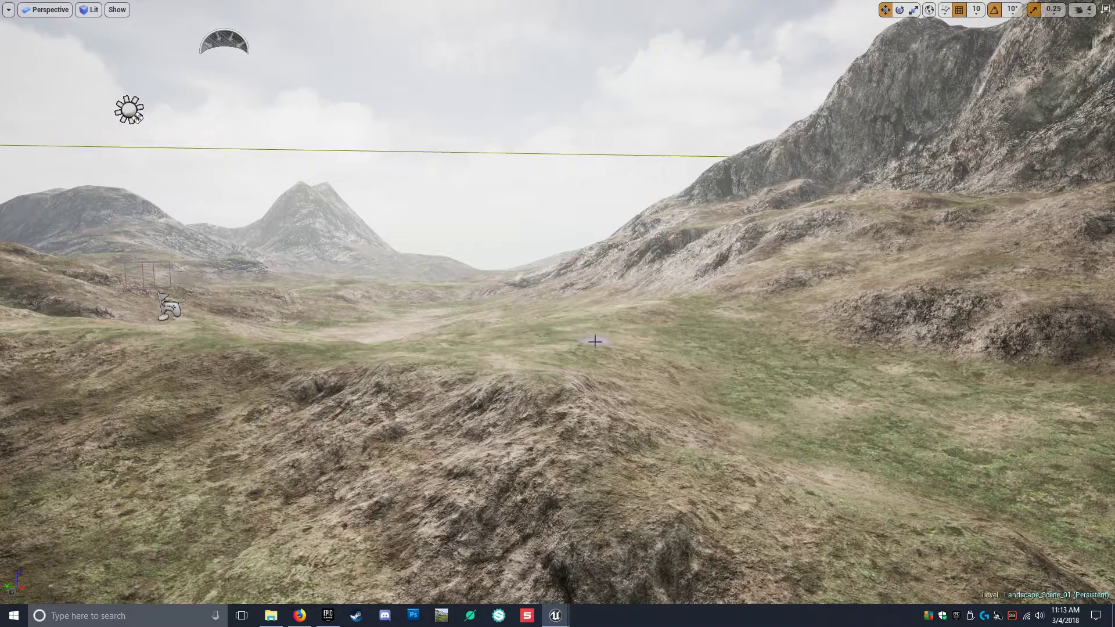
pyautogui.moveTo(595, 341); pyautogui.dragTo(554, 331, button='right')
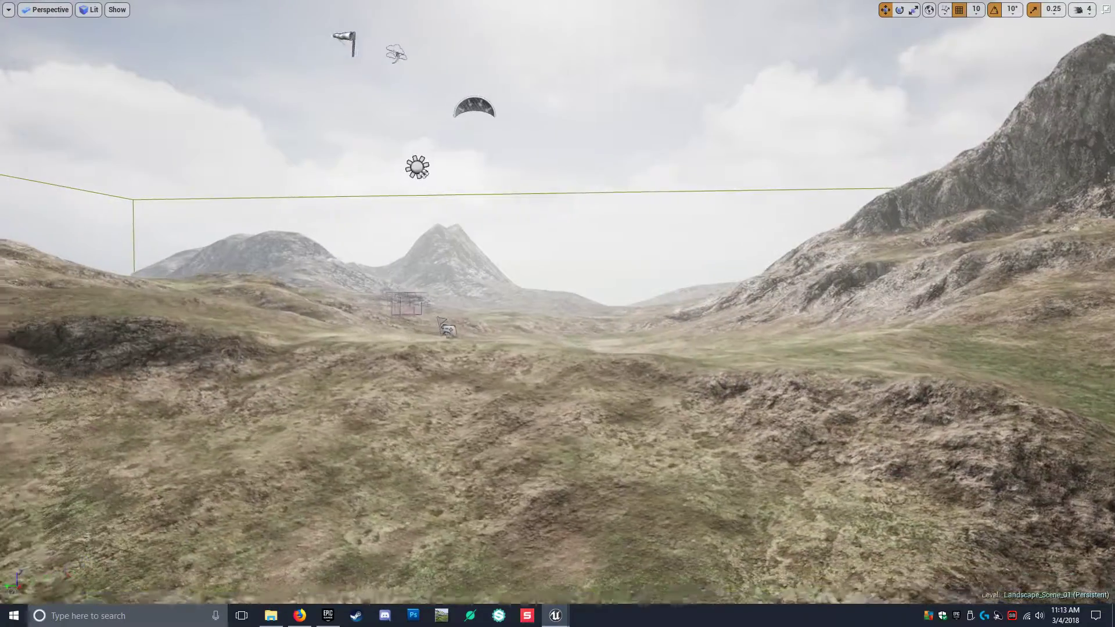
pyautogui.press('F11')
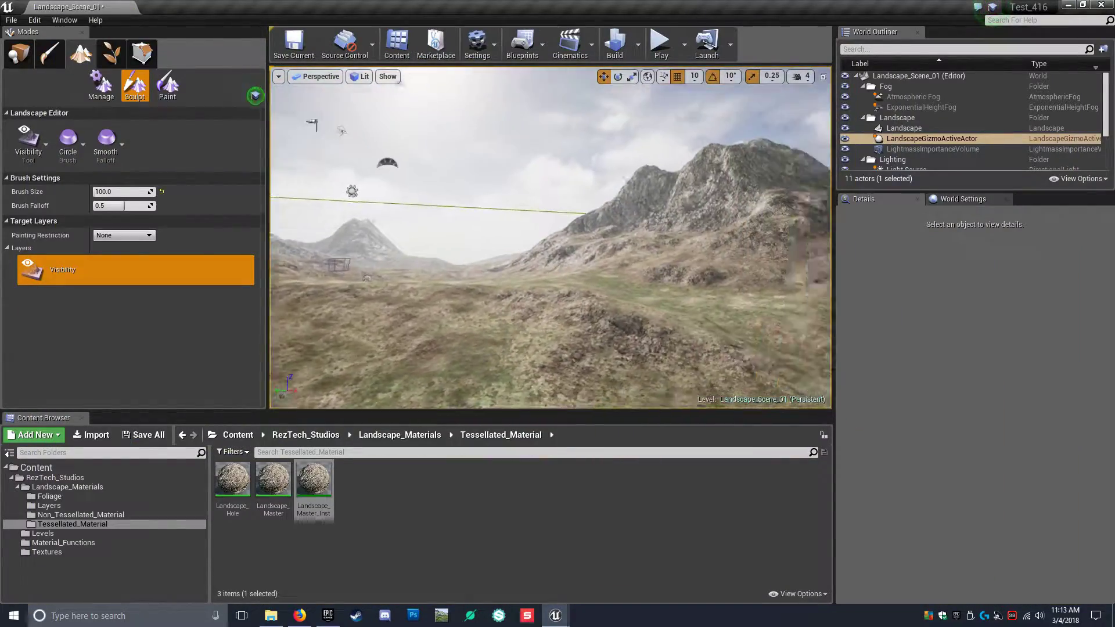
pyautogui.moveTo(592, 345); pyautogui.dragTo(639, 342, button='right')
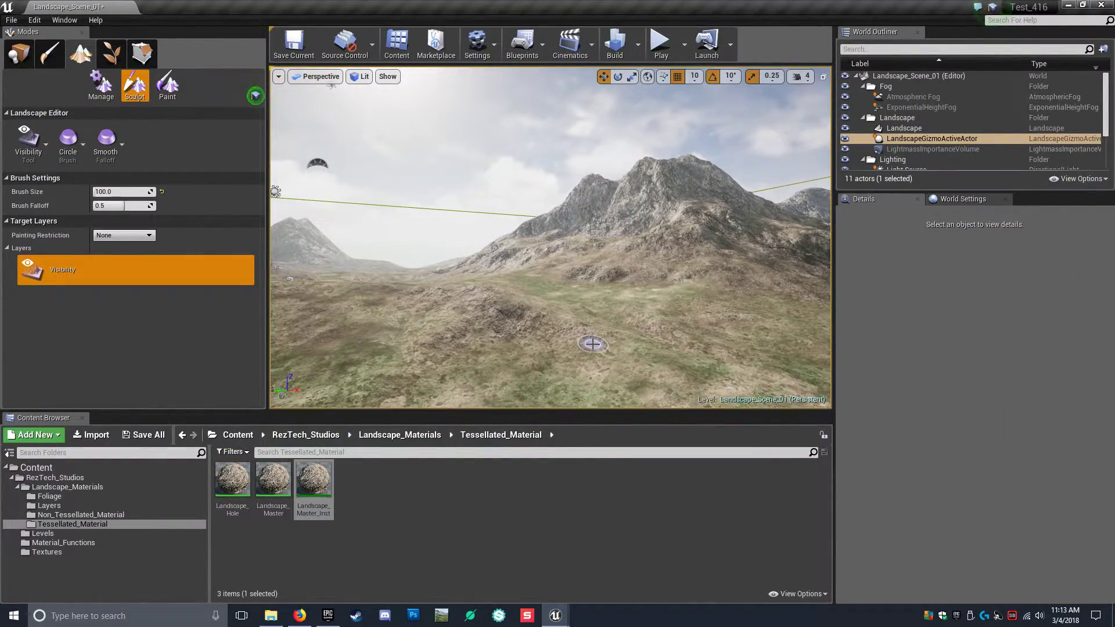